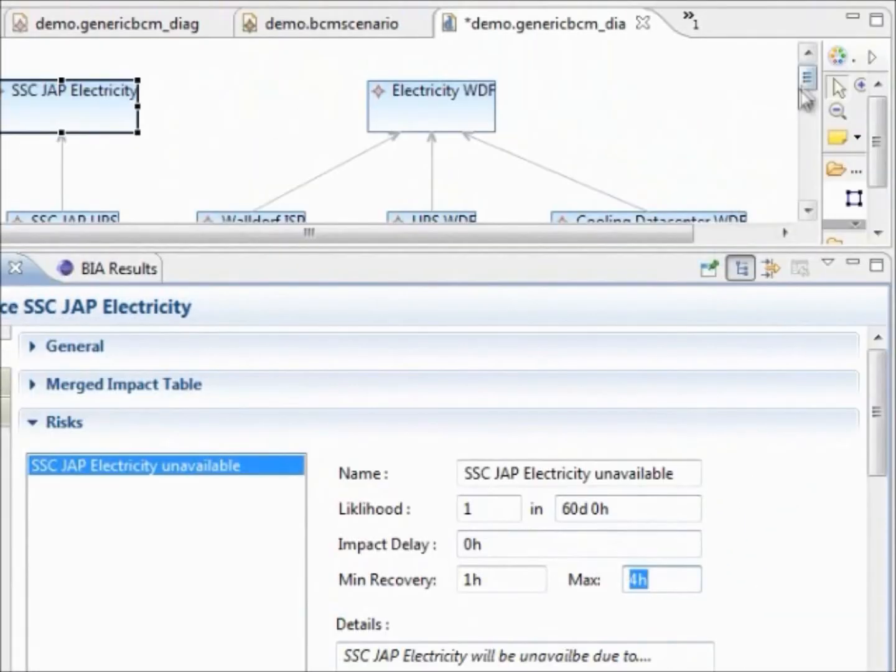
Examine the SSC JAP Electricity unavailable risk on the SSC JAP UPS resource, including its impact delay
click(805, 100)
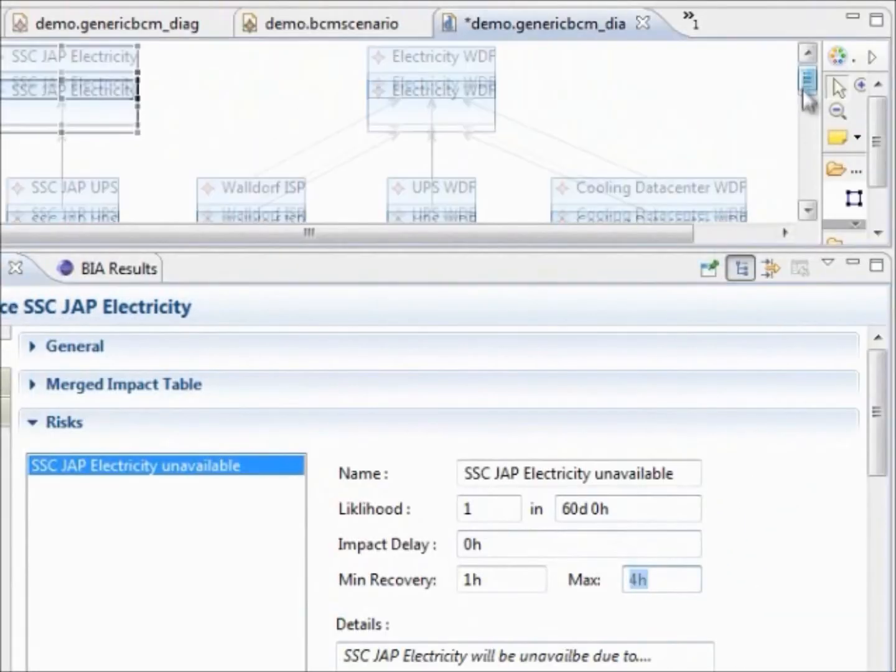
click(84, 137)
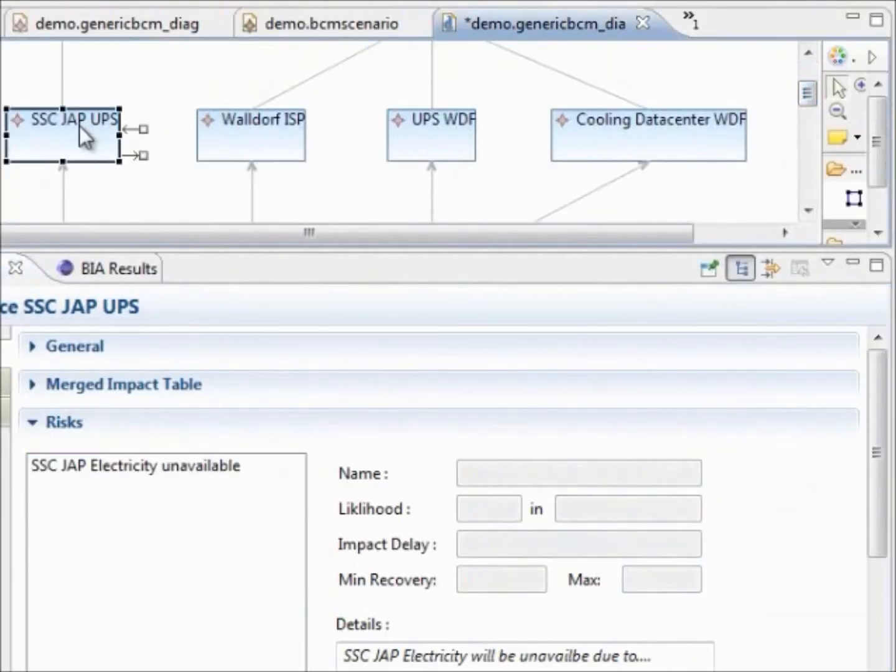
click(136, 476)
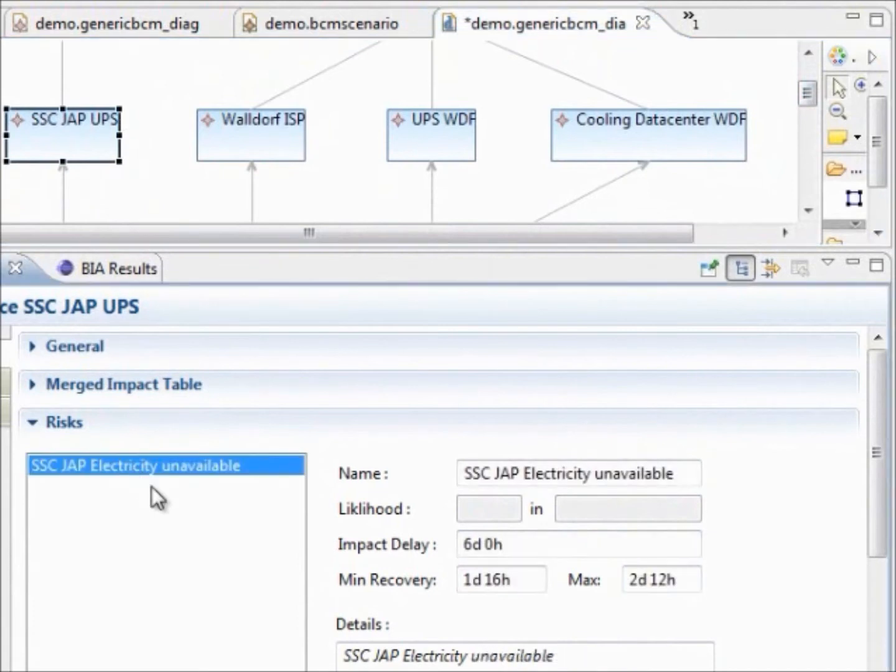
drag(518, 544, 459, 544)
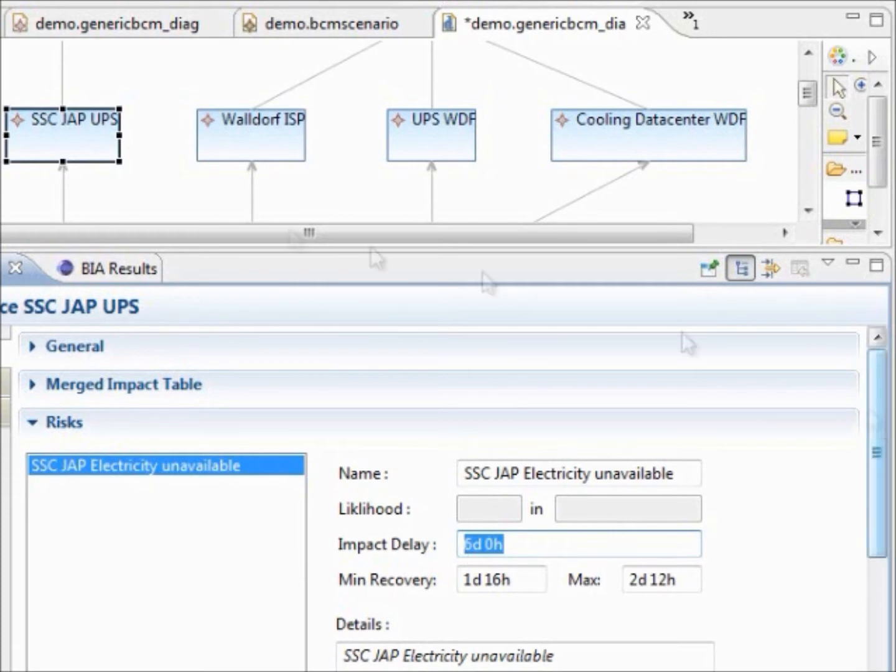
Enlarge the dependency diagram area and compare the SSC JAP Electricity resource with the dependent SSC JAP UPS resource
drag(236, 249, 249, 428)
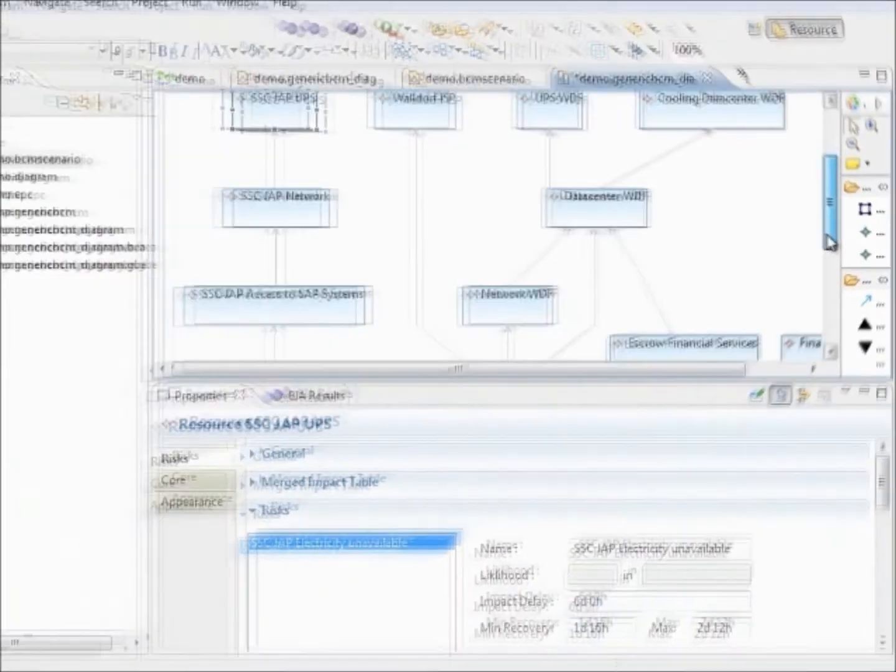
drag(831, 242, 831, 191)
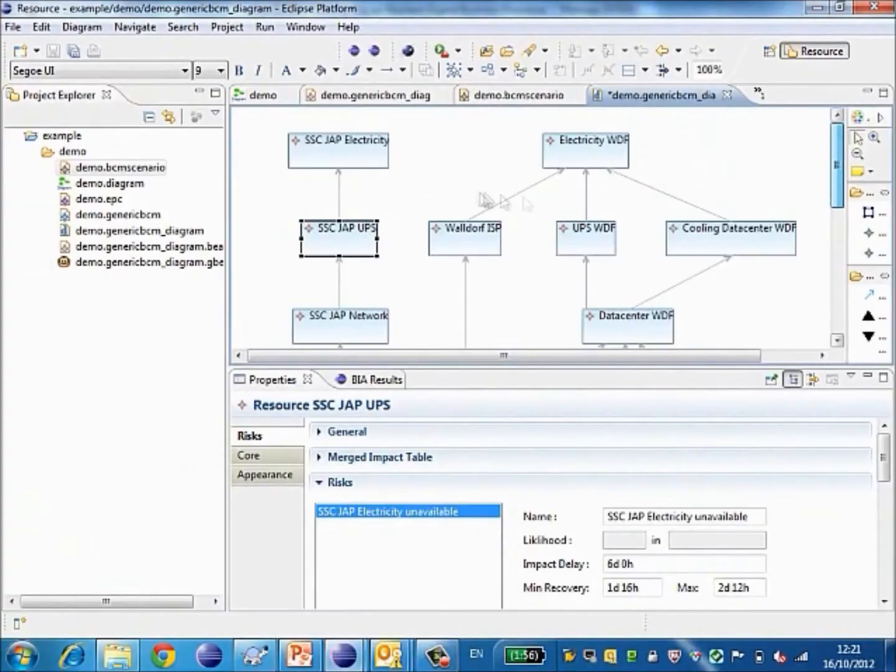
click(340, 149)
click(342, 239)
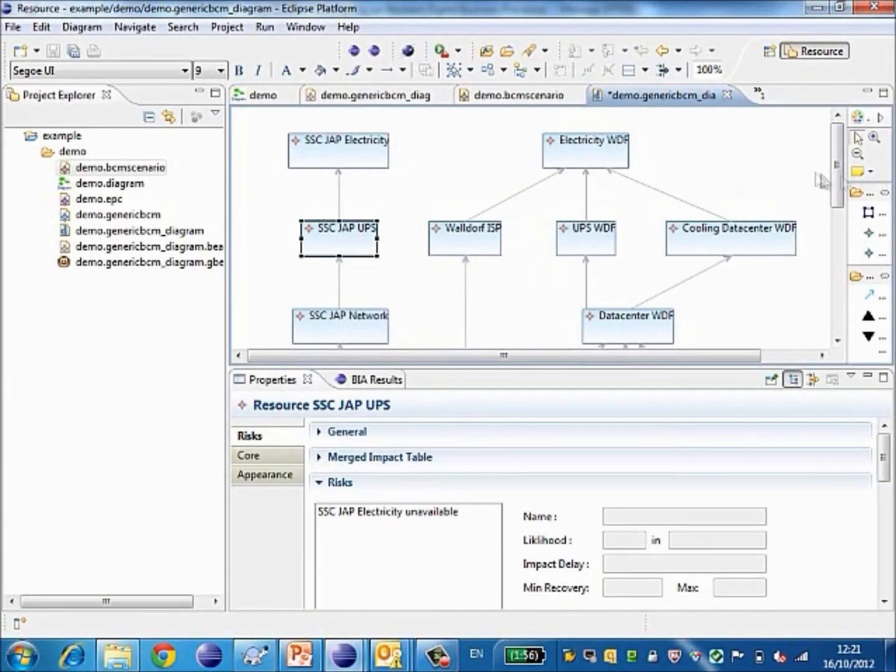
Inspect the inherited risks of the Datacenter WDF and Credit Check Service resources in the dependency diagram
drag(838, 185, 842, 267)
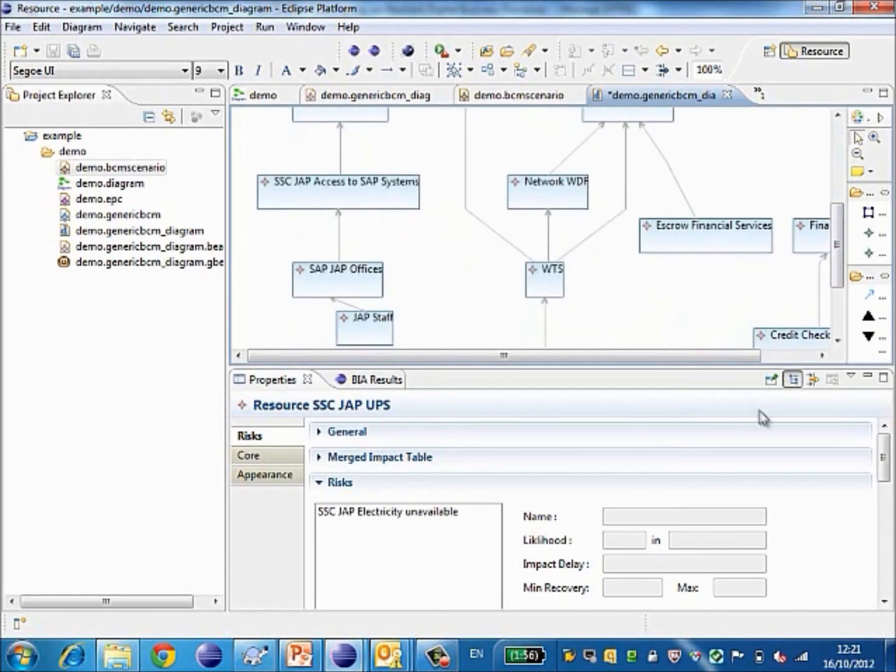
drag(666, 360, 776, 363)
mouse_move(841, 268)
mouse_down()
mouse_move(840, 252)
mouse_move(842, 272)
mouse_move(840, 264)
mouse_up()
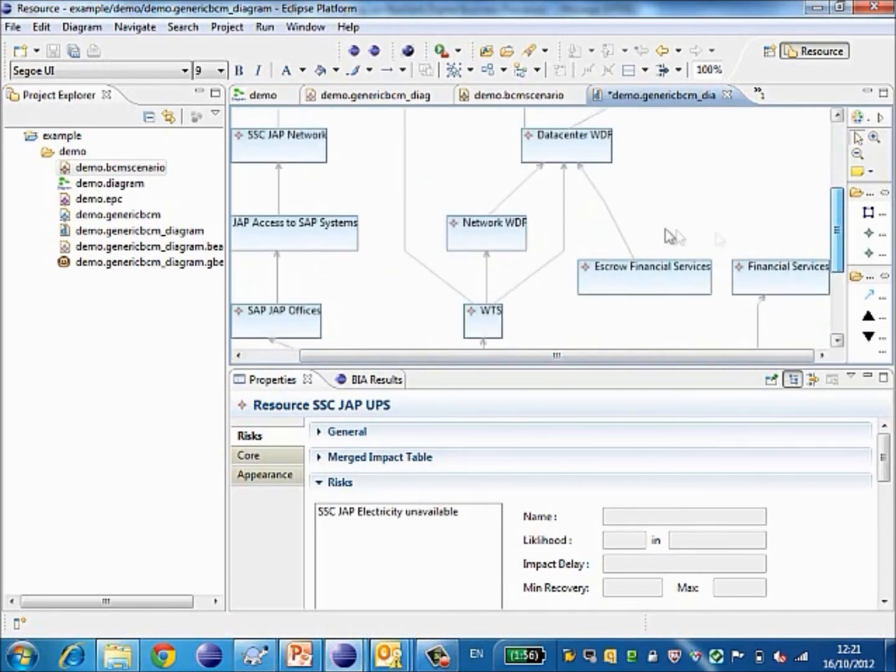
click(589, 159)
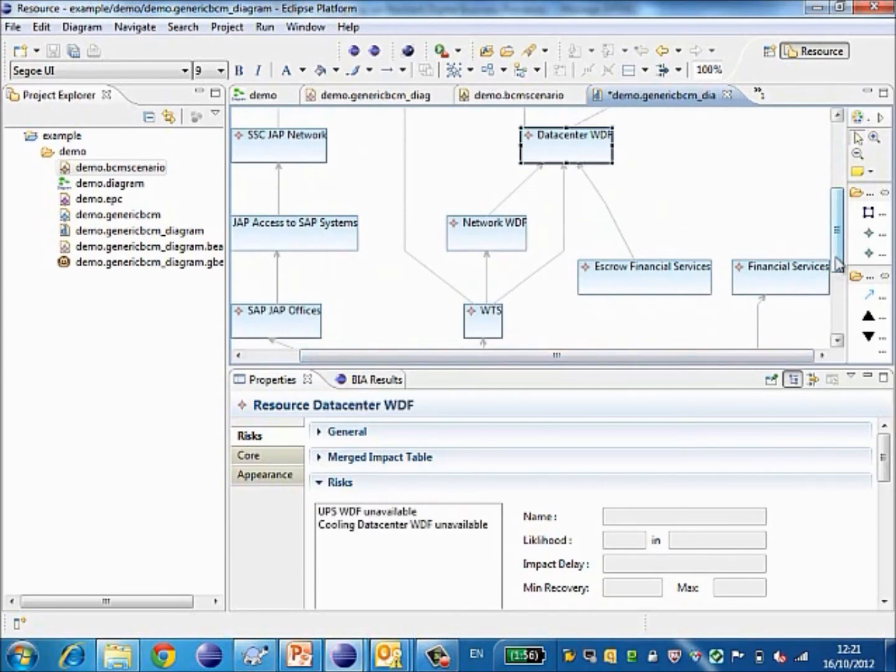
scroll(799, 323, down, 5)
click(767, 252)
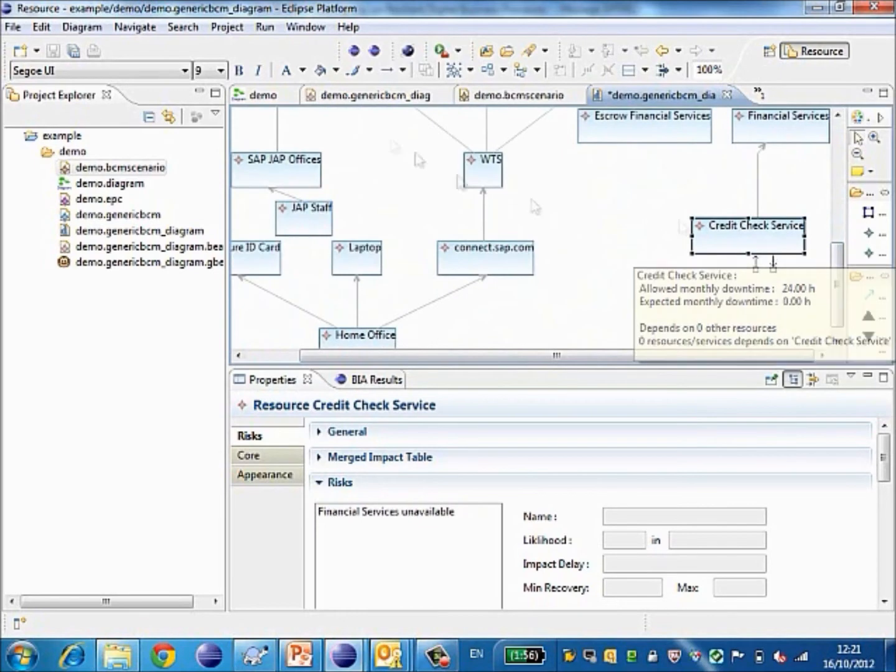
Show the required resources of the Collect Deposit function in the demo process diagram
click(263, 96)
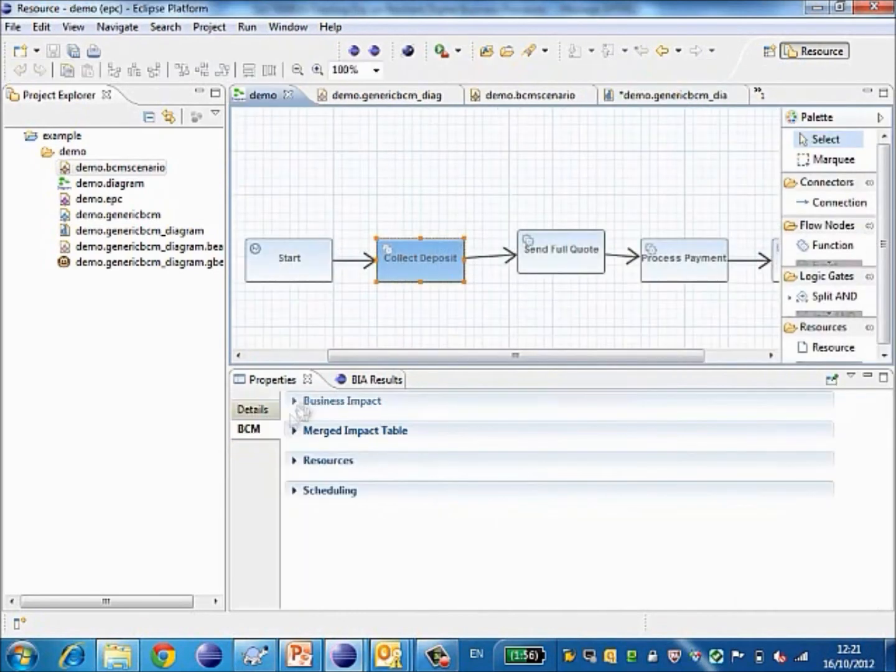
click(297, 462)
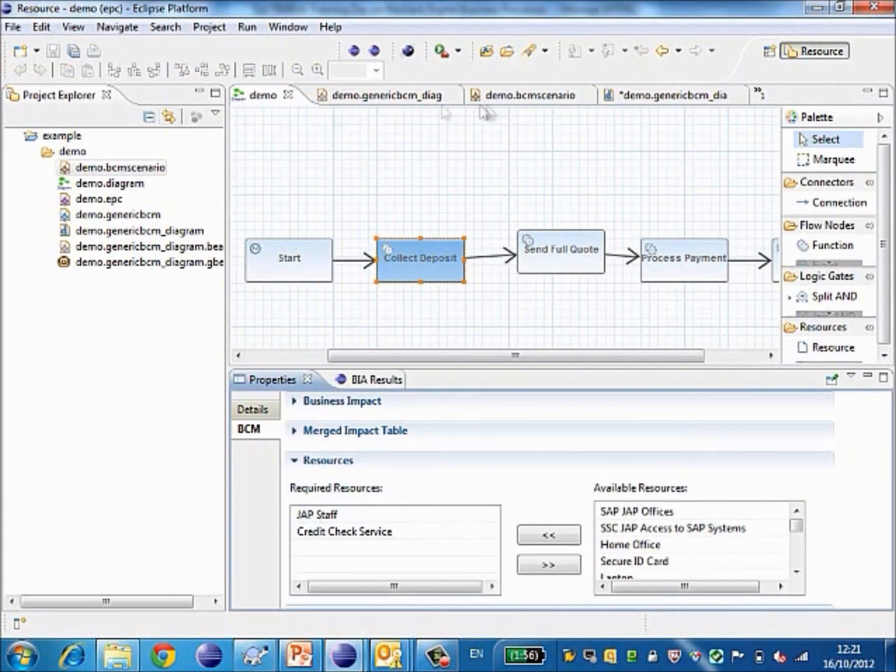
click(354, 52)
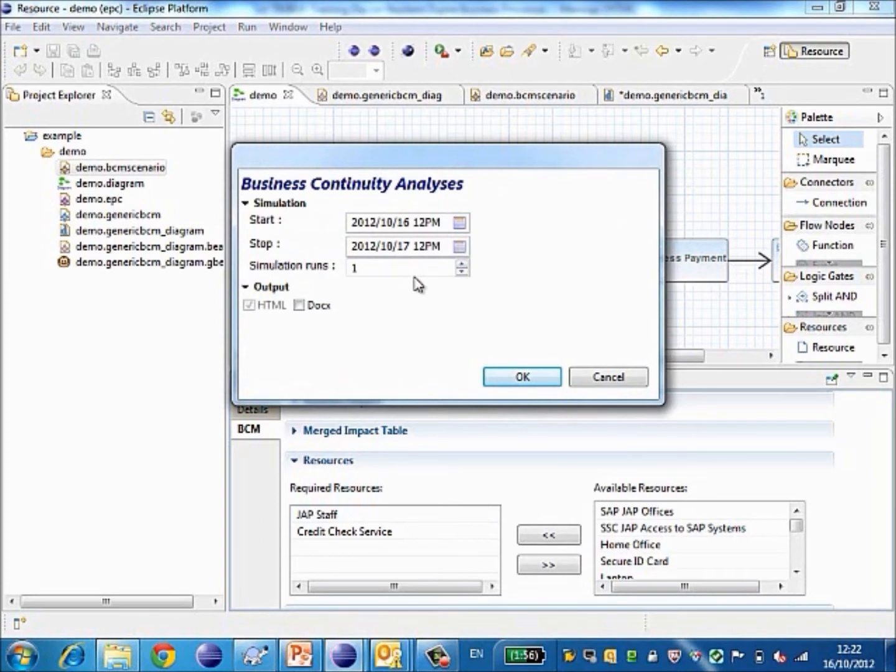
click(386, 248)
text(12)
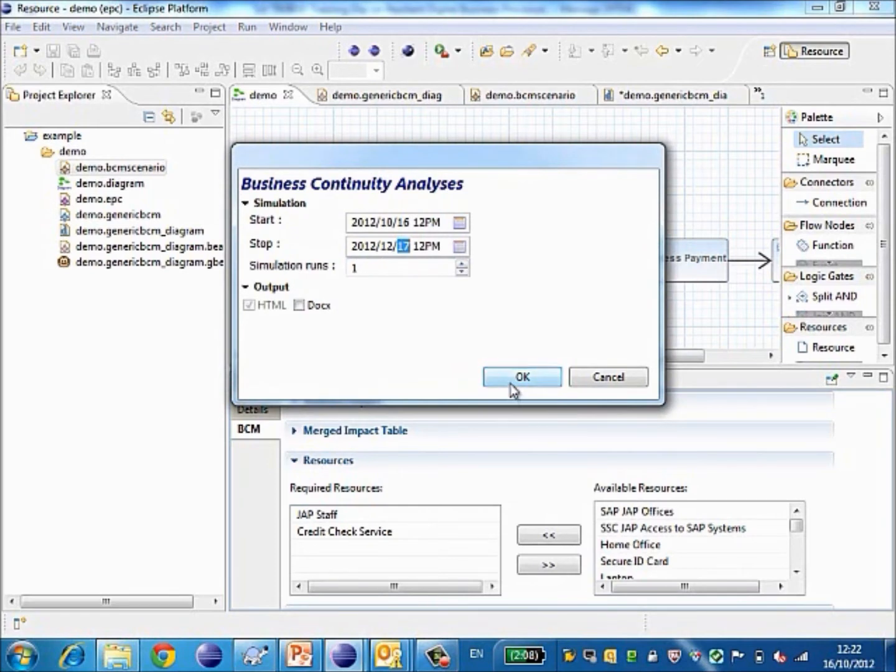
click(603, 379)
Return to the generic BCM diagram and review the likelihood of the Bankrupt risk on the Financial Services resource
click(762, 95)
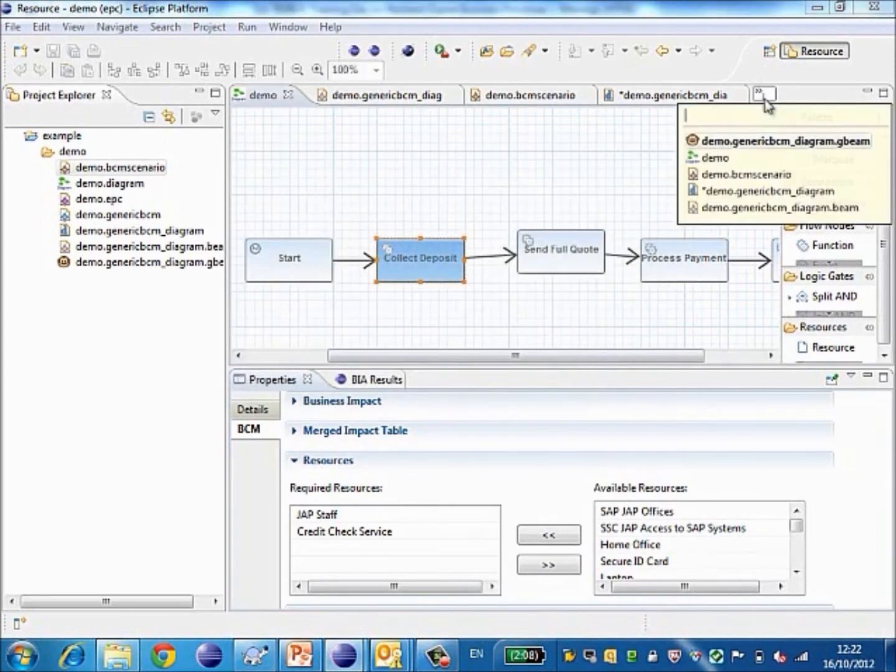
click(763, 191)
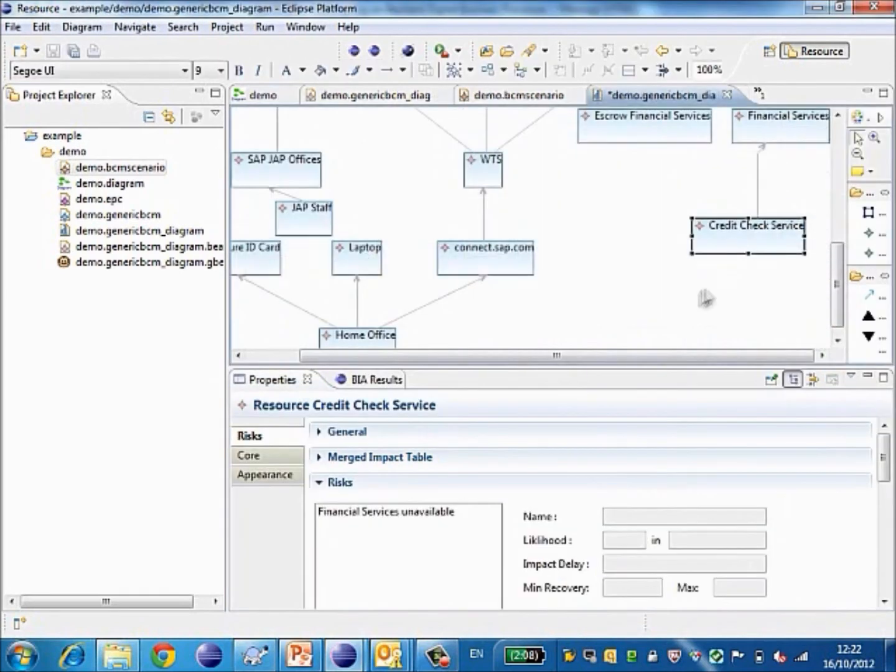
click(750, 252)
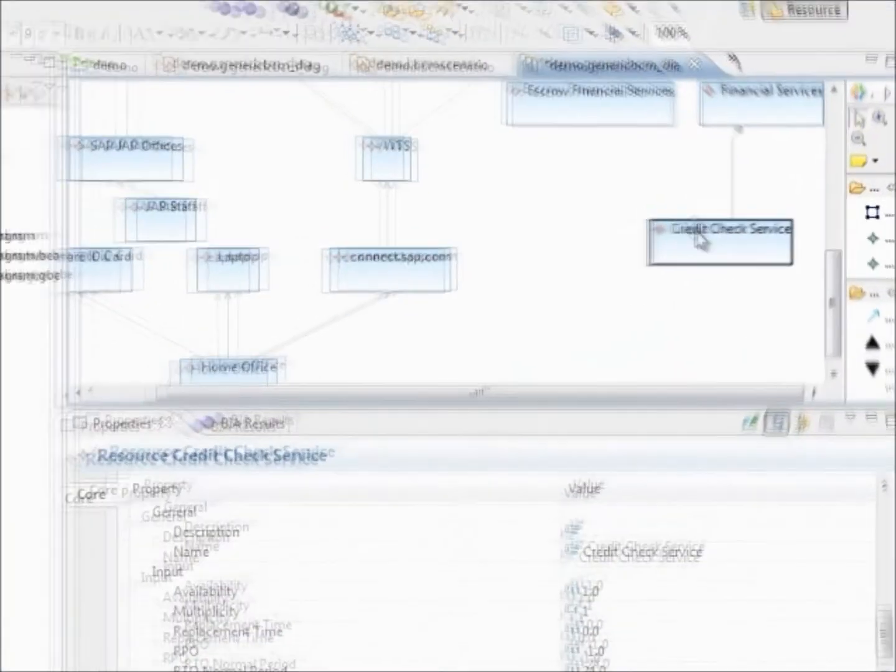
click(770, 138)
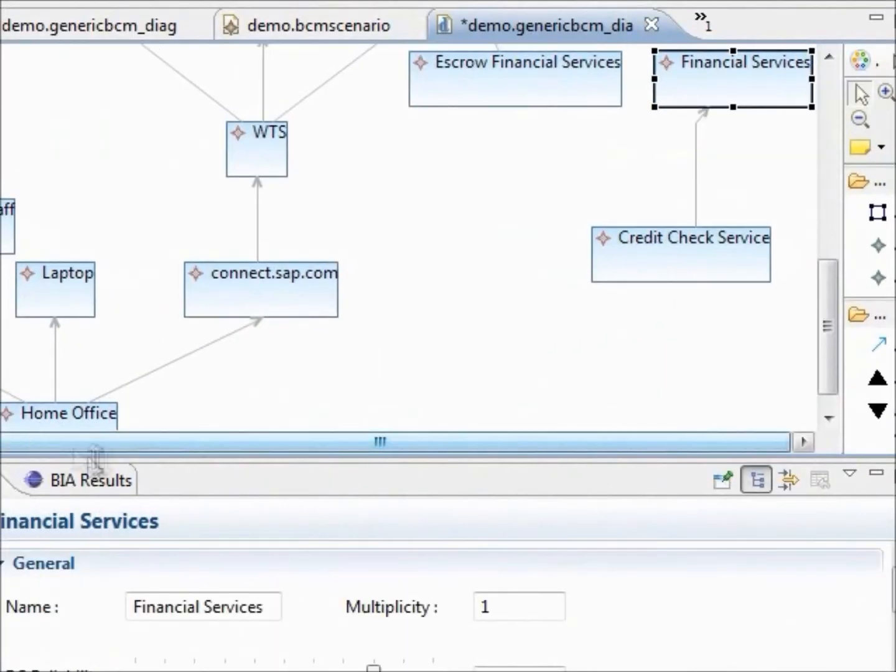
drag(168, 456, 175, 336)
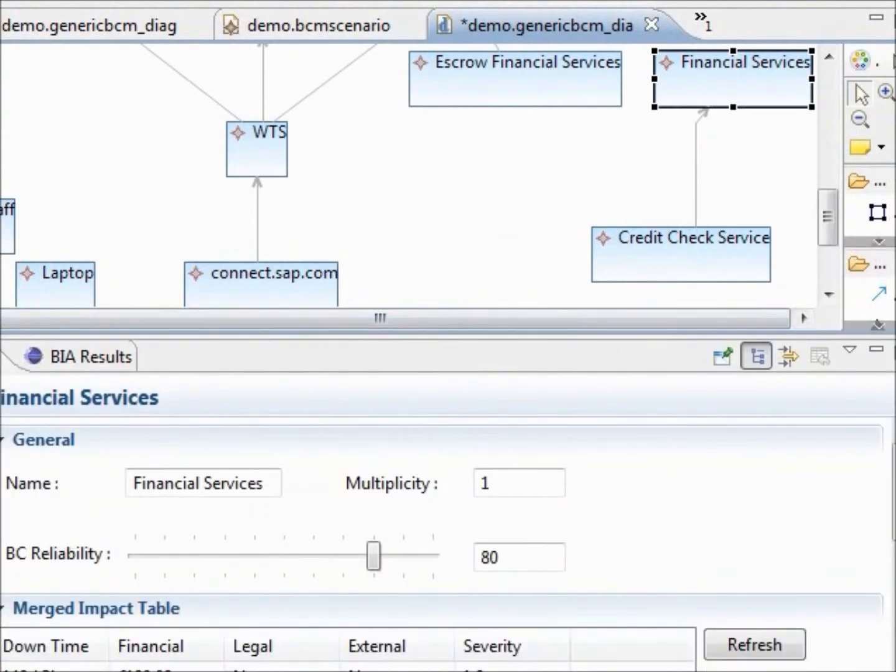
click(5, 445)
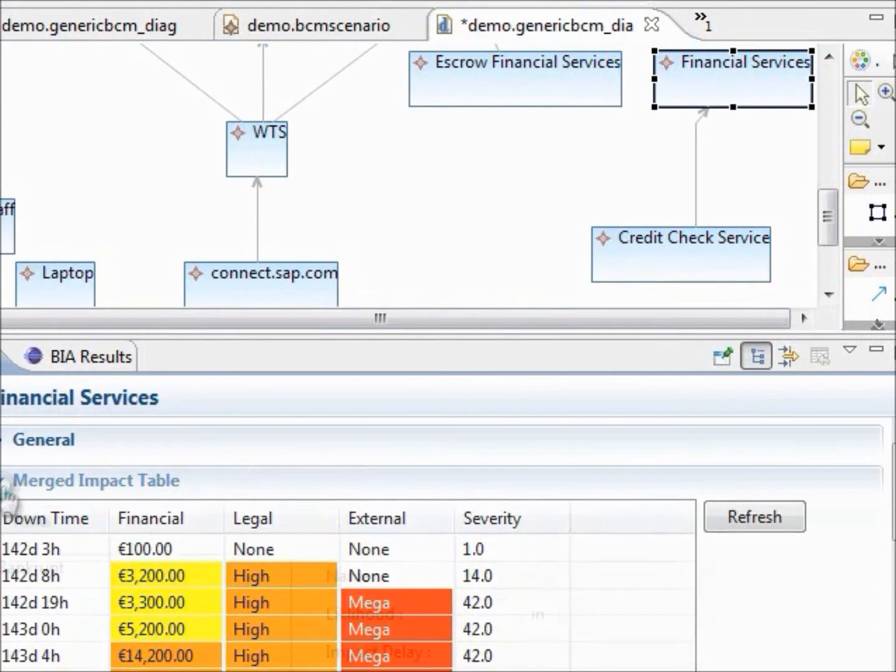
click(31, 569)
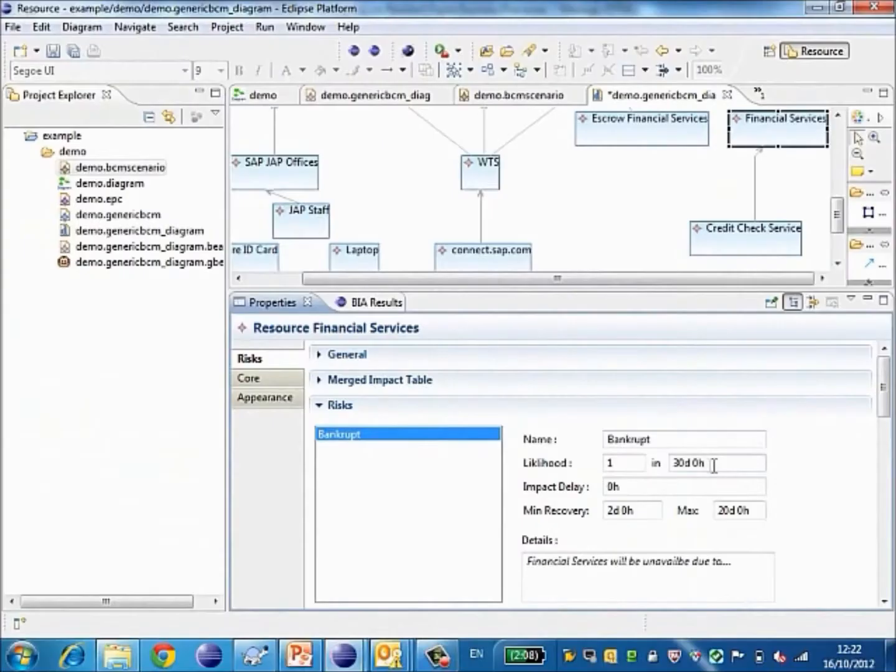
drag(687, 505, 630, 504)
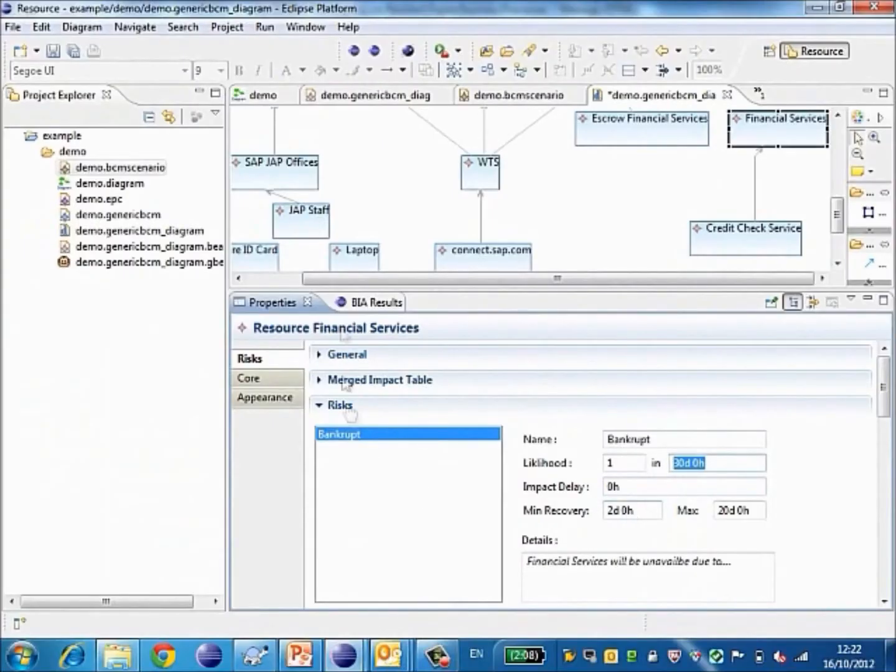
Run a business continuity analysis on the demo process with the simulation's stop month set to 12
click(265, 94)
click(352, 51)
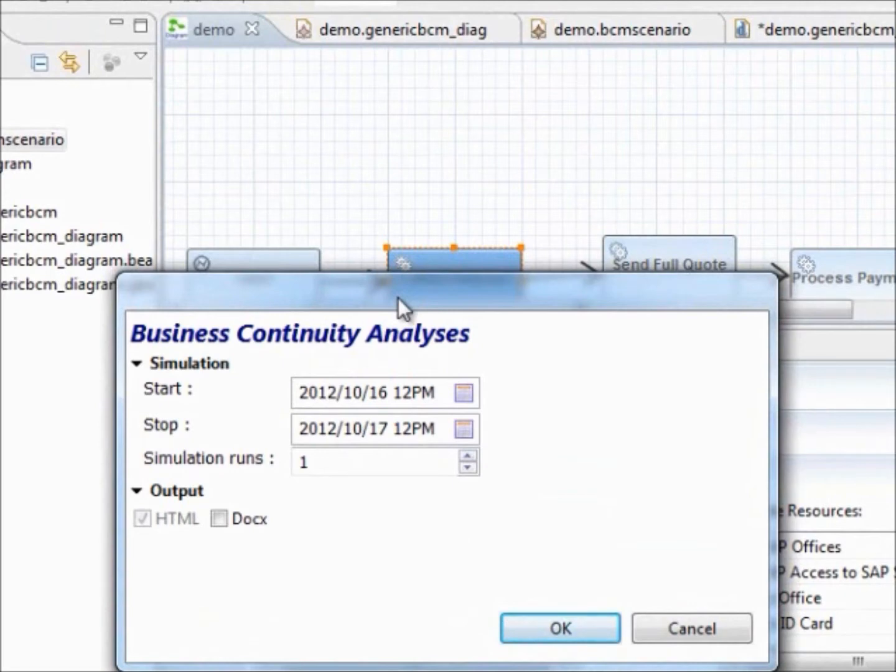
click(353, 430)
text(12)
click(570, 627)
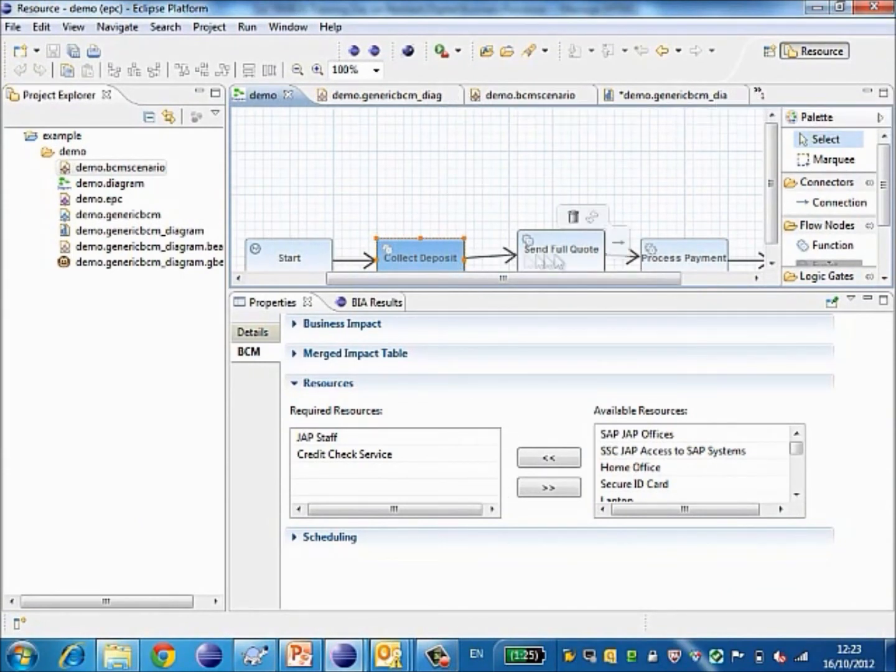
Open the BIA results for Collect Deposit and narrow the Project Explorer to widen the report
click(372, 302)
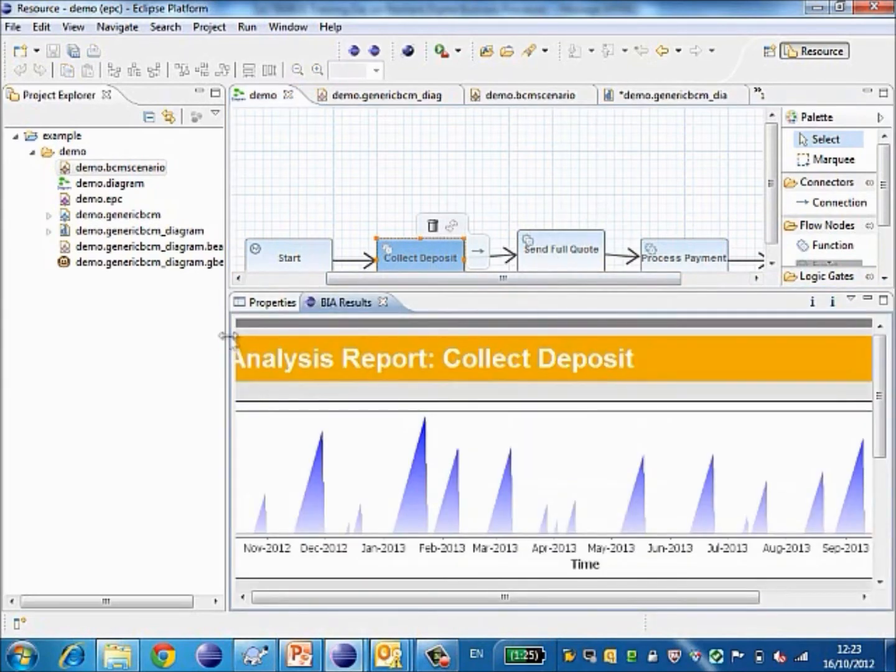
drag(226, 336, 96, 326)
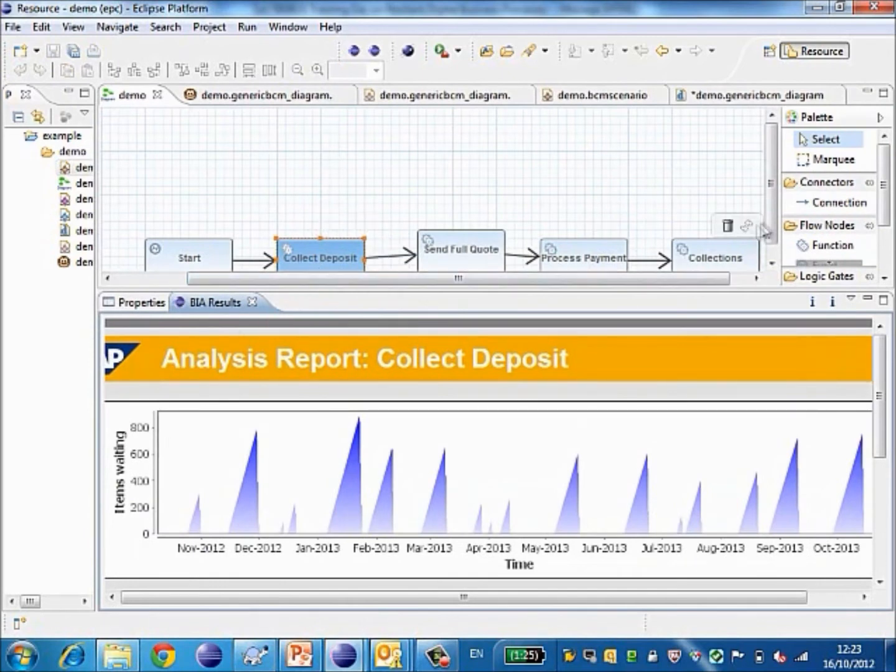
drag(769, 224, 769, 238)
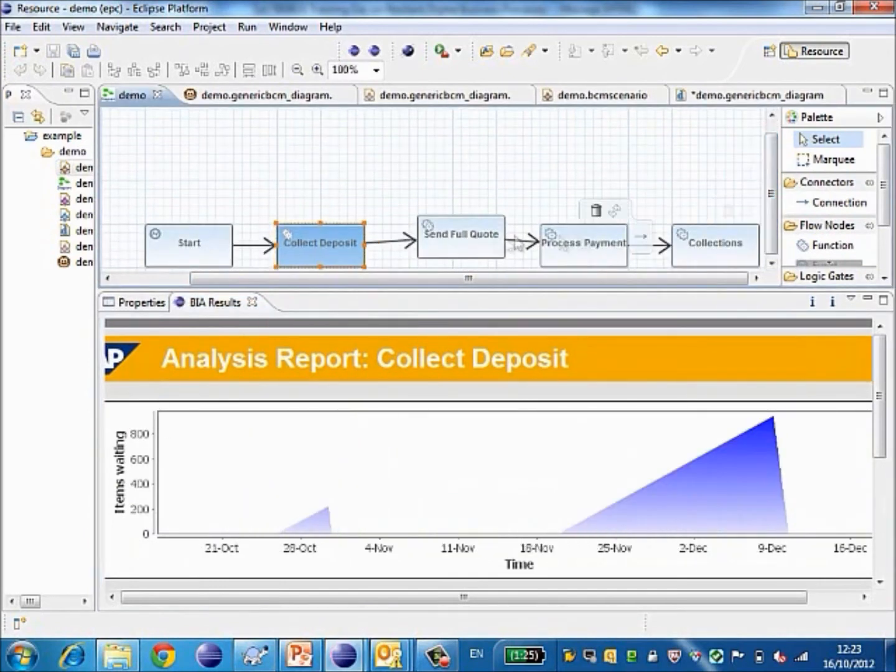
Refresh the Collect Deposit report by reselecting the function, and examine its waiting items, arrivals and incident charts
click(451, 246)
click(323, 244)
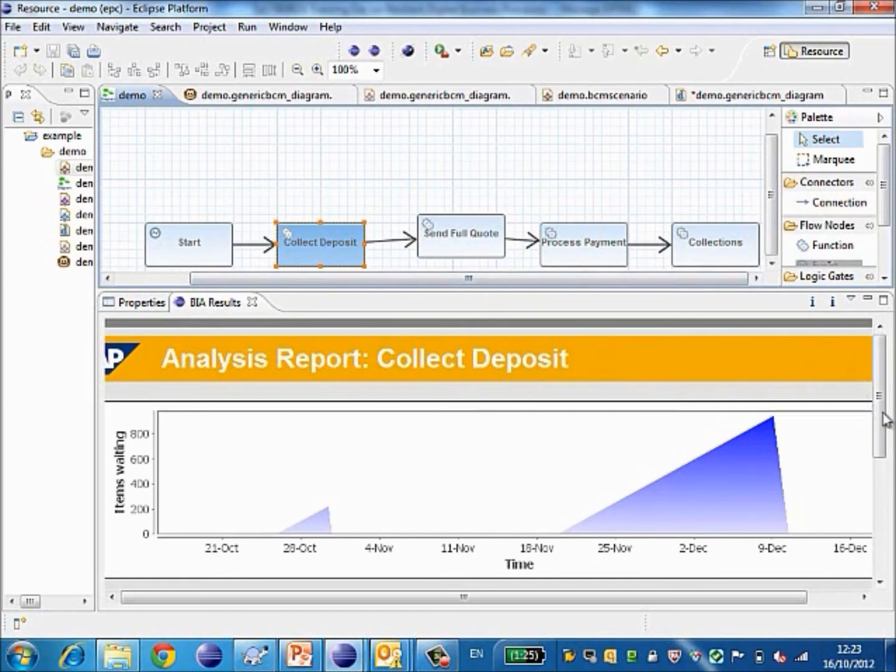
drag(882, 414, 887, 539)
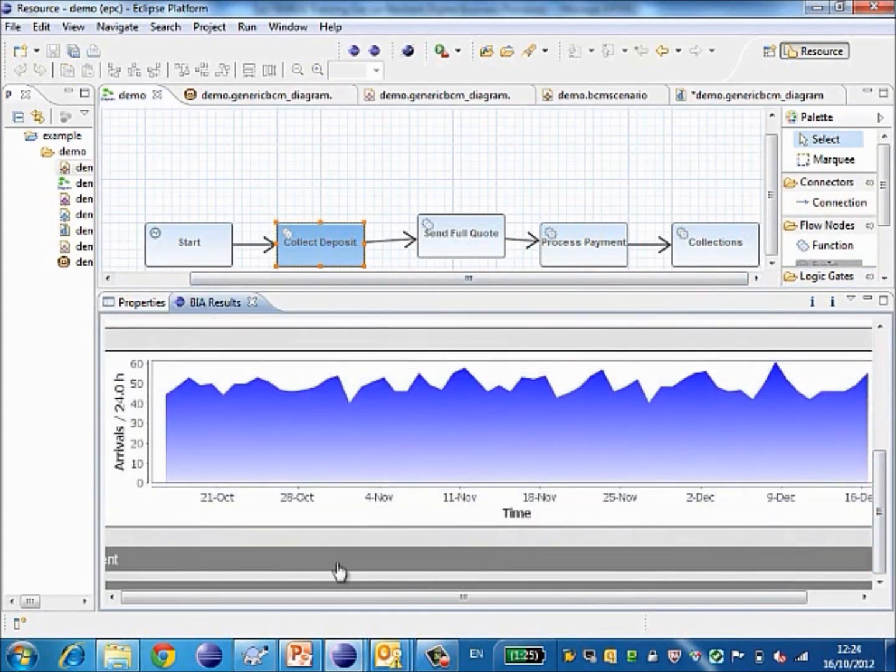
drag(876, 423, 879, 485)
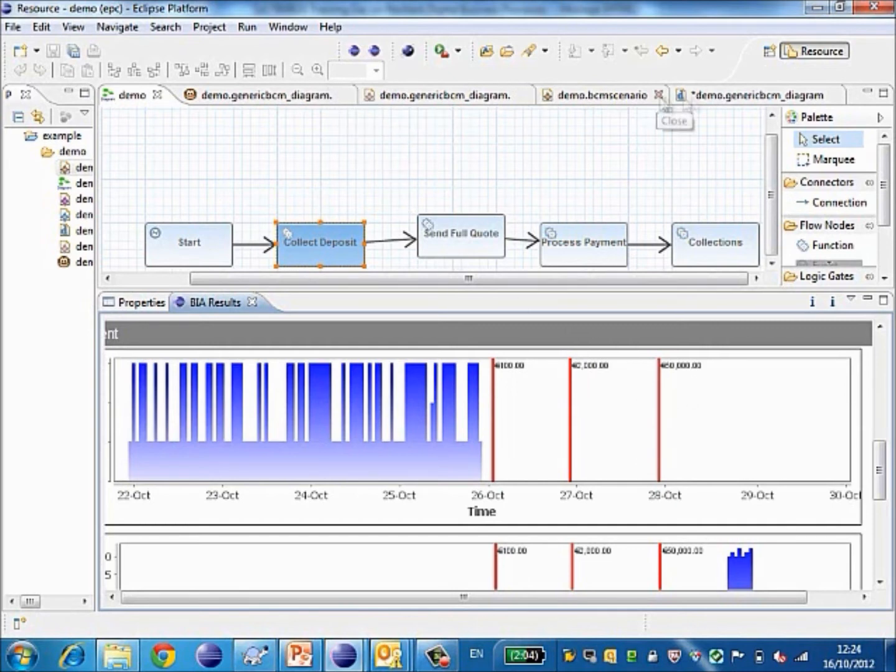
Return to the generic BCM diagram without loading the file changes and view the analysis report for SSC JAP Electricity
click(786, 102)
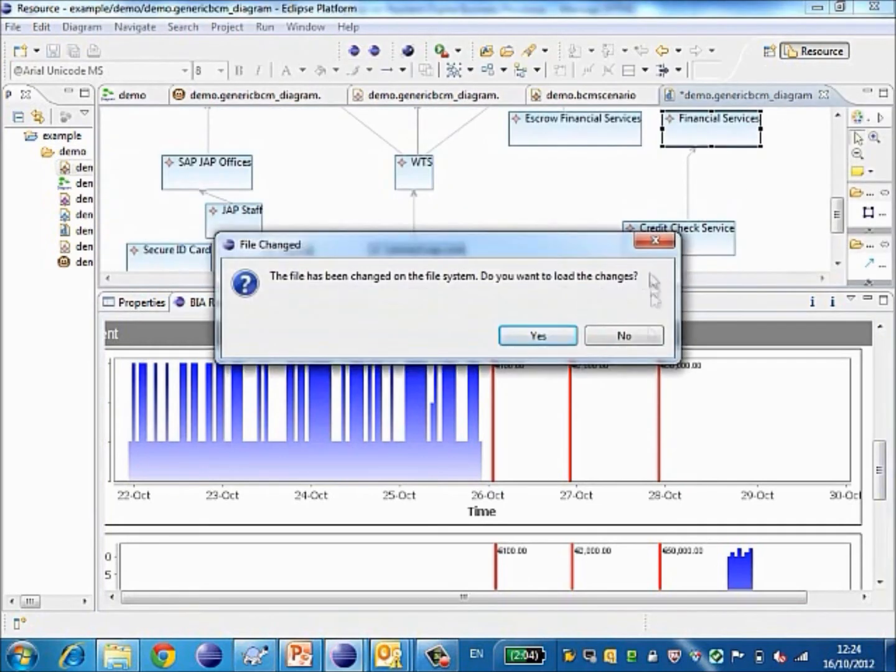
click(648, 338)
drag(578, 291, 588, 394)
drag(834, 311, 834, 165)
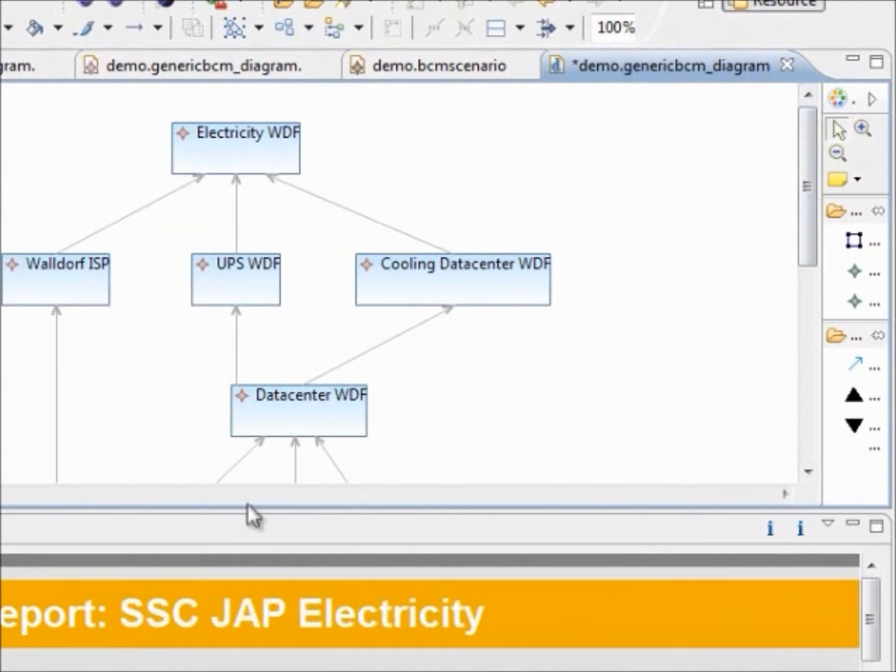
drag(249, 511, 242, 289)
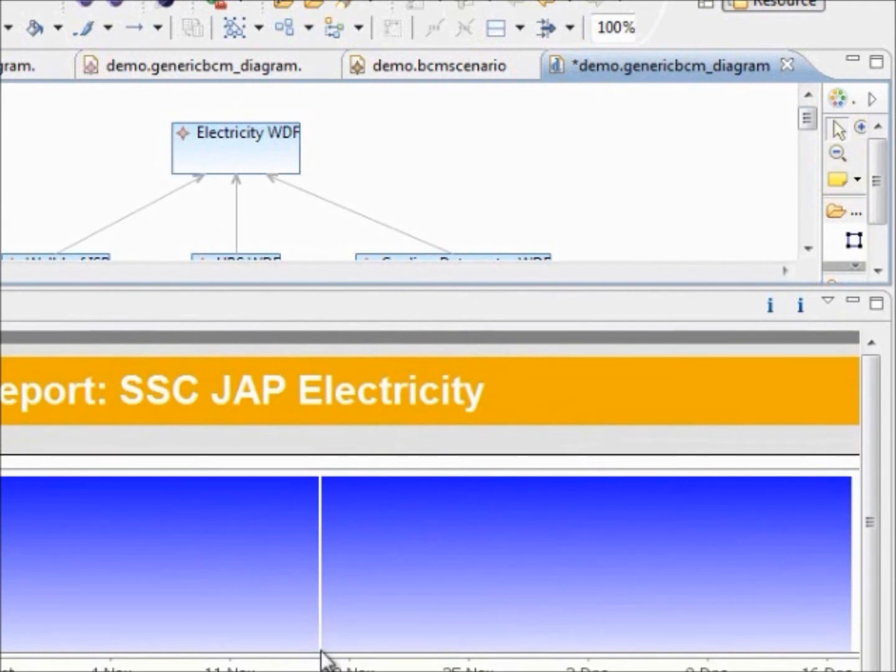
drag(807, 131, 805, 150)
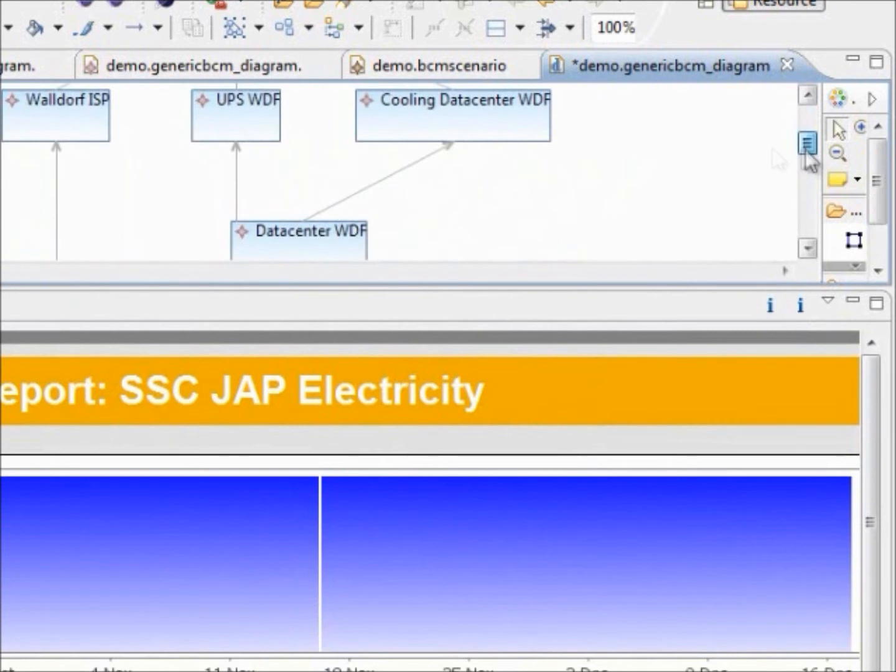
View the analysis reports for SSC JAP UPS and JAP Staff in the generic BCM diagram
click(2, 133)
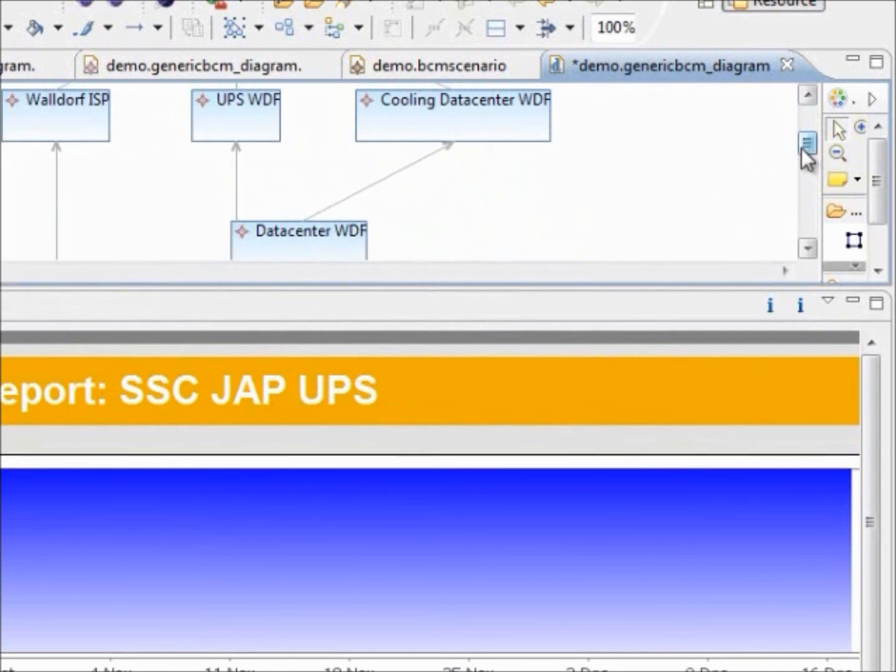
drag(806, 149, 806, 211)
click(1, 188)
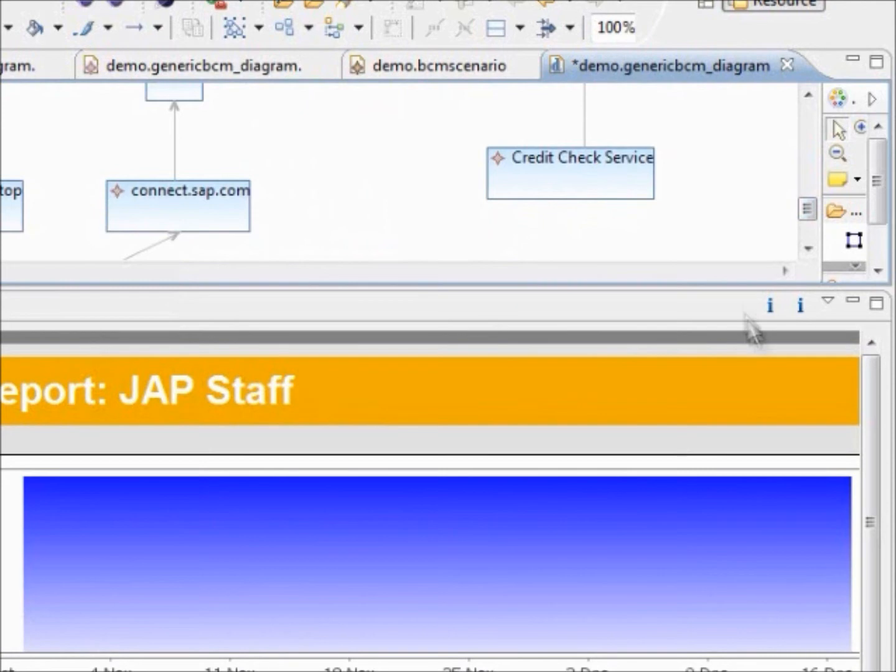
Enlarge the diagram area to reach Credit Check Service, open its analysis report and expand the report area
drag(700, 290, 713, 495)
drag(812, 422, 810, 373)
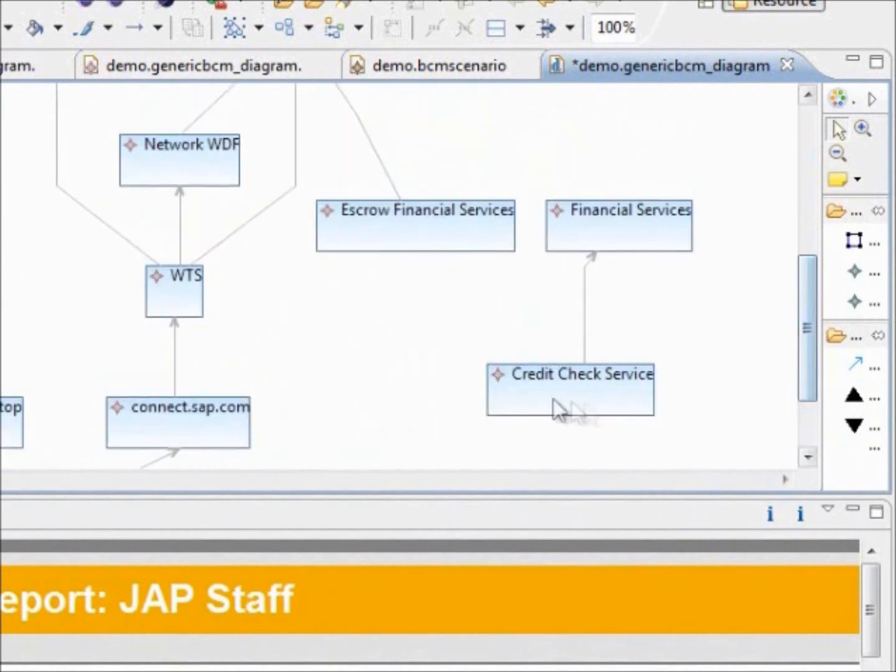
click(592, 402)
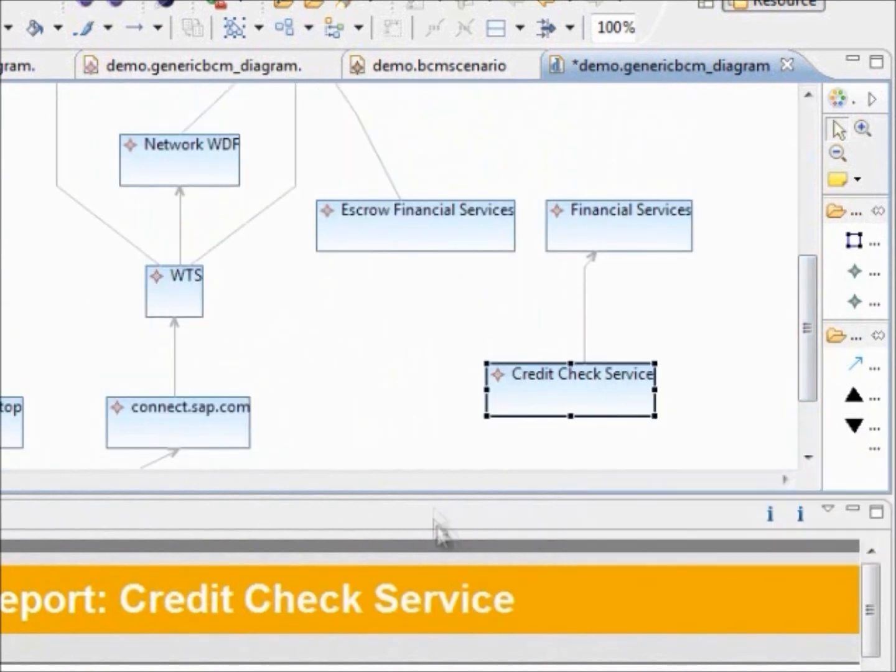
drag(429, 495, 413, 372)
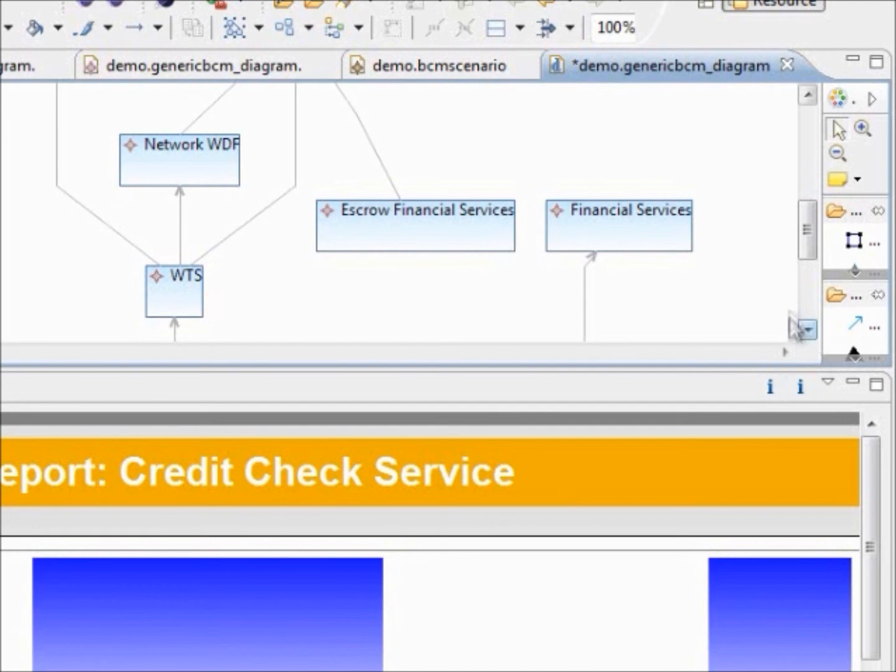
Compare the JAP Staff analysis report with the one for Credit Check Service
mouse_move(807, 258)
mouse_down()
mouse_move(802, 215)
mouse_move(807, 269)
mouse_up()
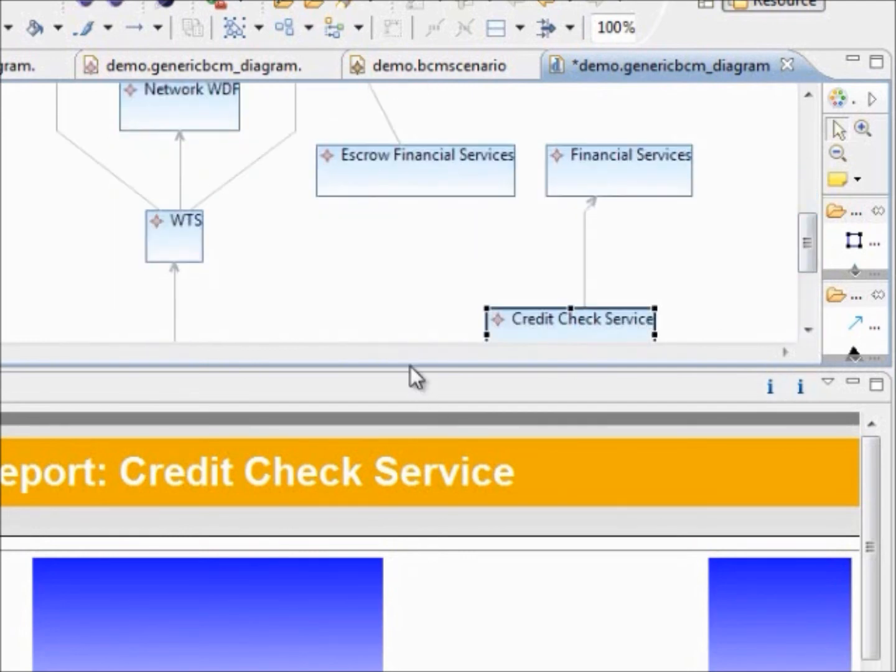
drag(410, 370, 413, 586)
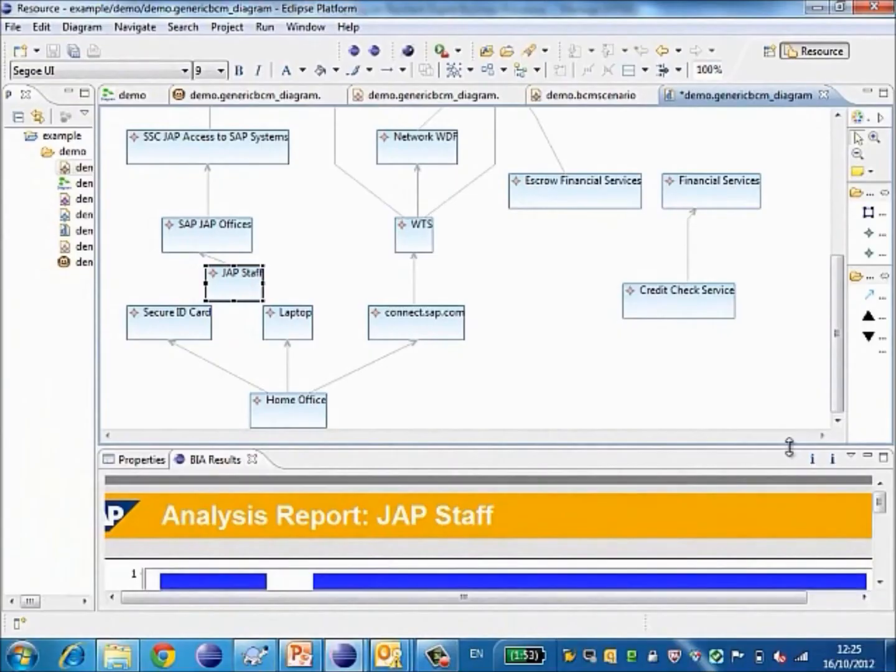
drag(770, 498, 756, 377)
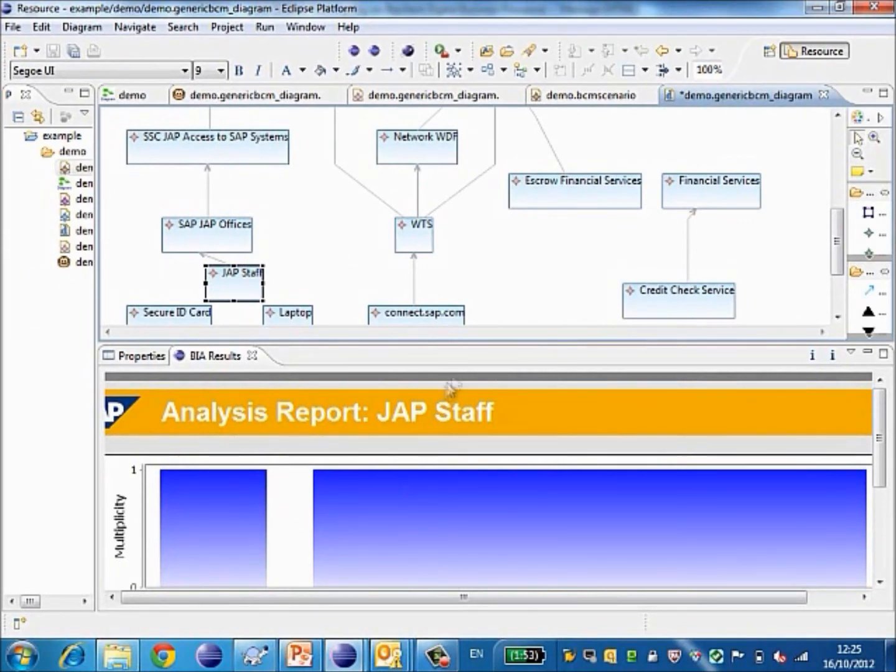
click(665, 317)
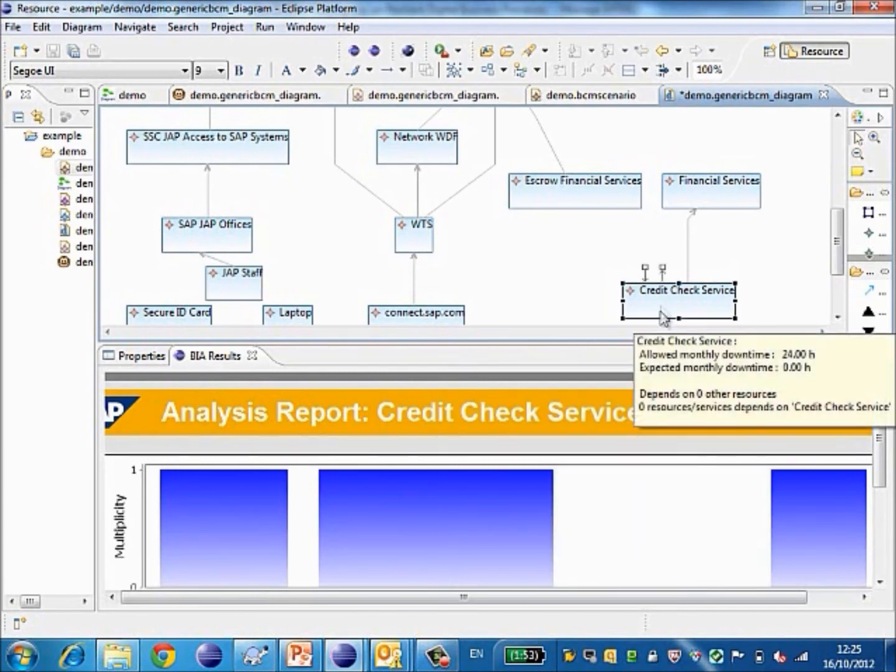
Reconnect Credit Check Service's dependency from Financial Services to Escrow Financial Services
click(690, 248)
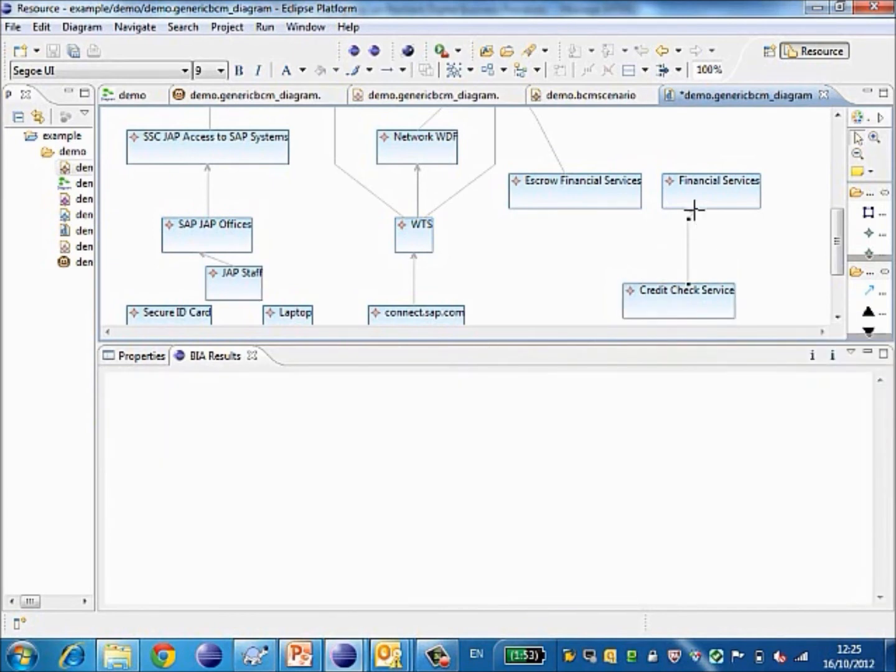
drag(692, 212, 595, 199)
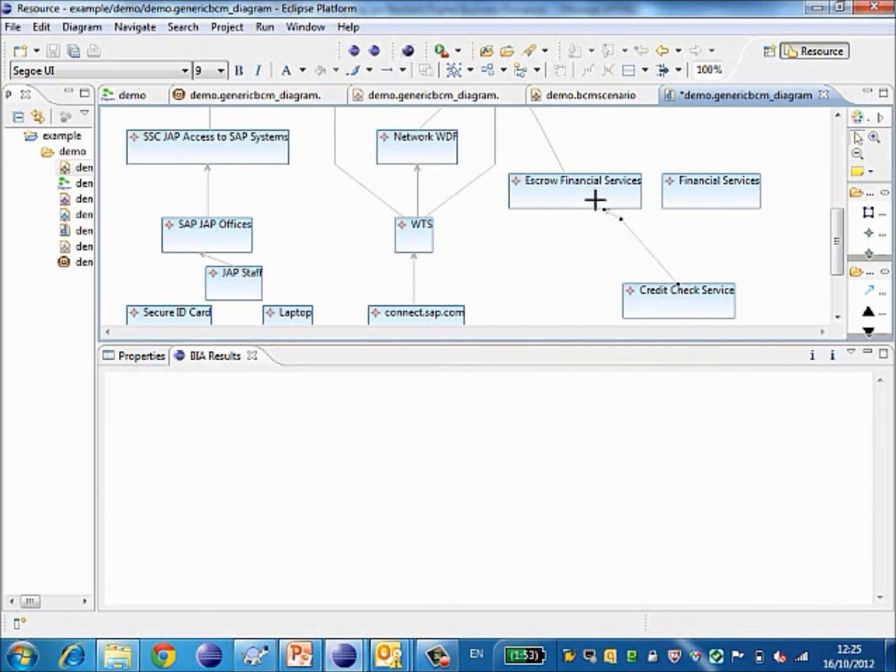
mouse_move(599, 206)
mouse_move(568, 201)
Generate the Availability Heat Map for the resource diagram and enlarge the diagram area to examine the financial services resources
right_click(525, 251)
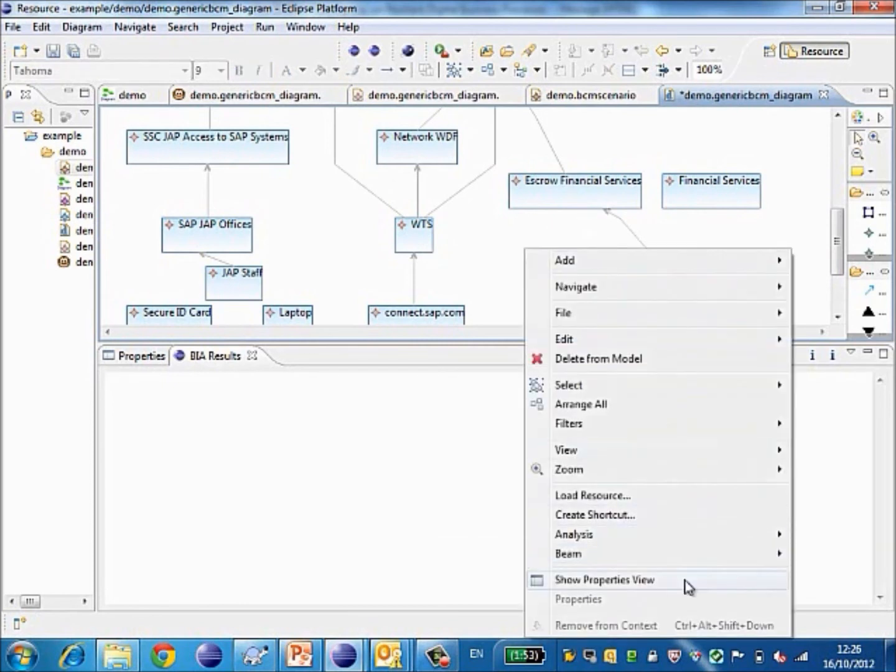
mouse_move(678, 544)
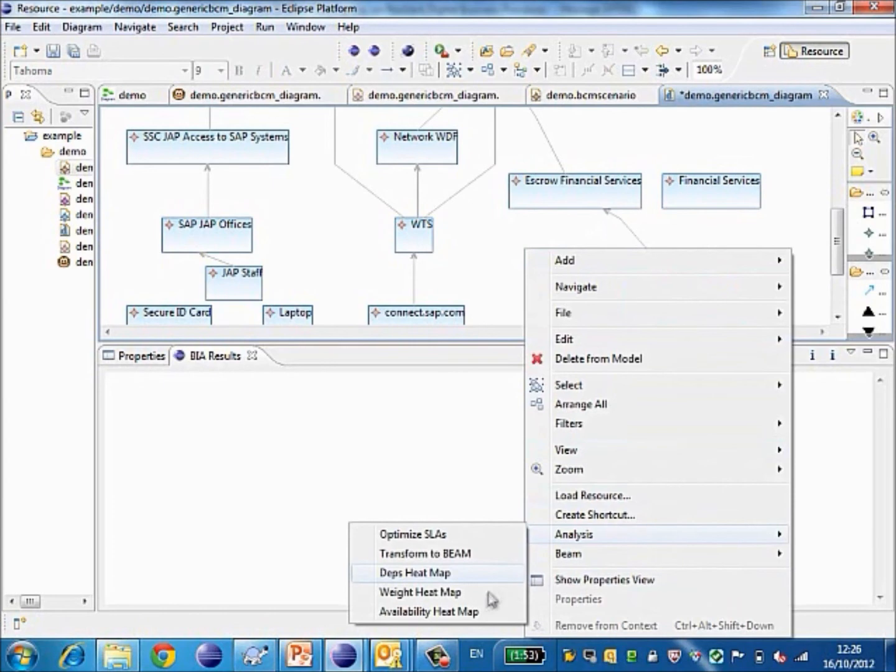
click(467, 613)
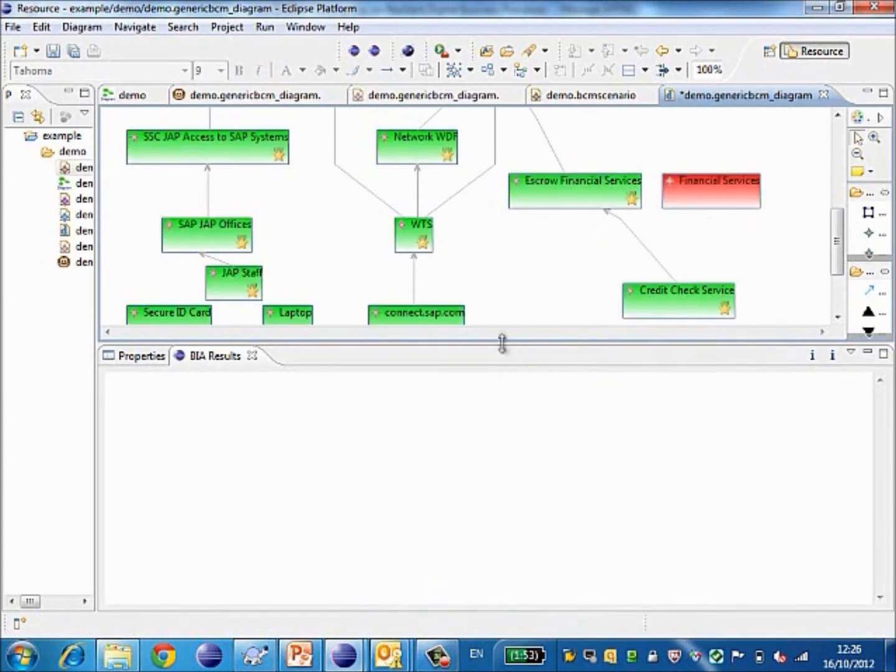
drag(502, 344, 526, 543)
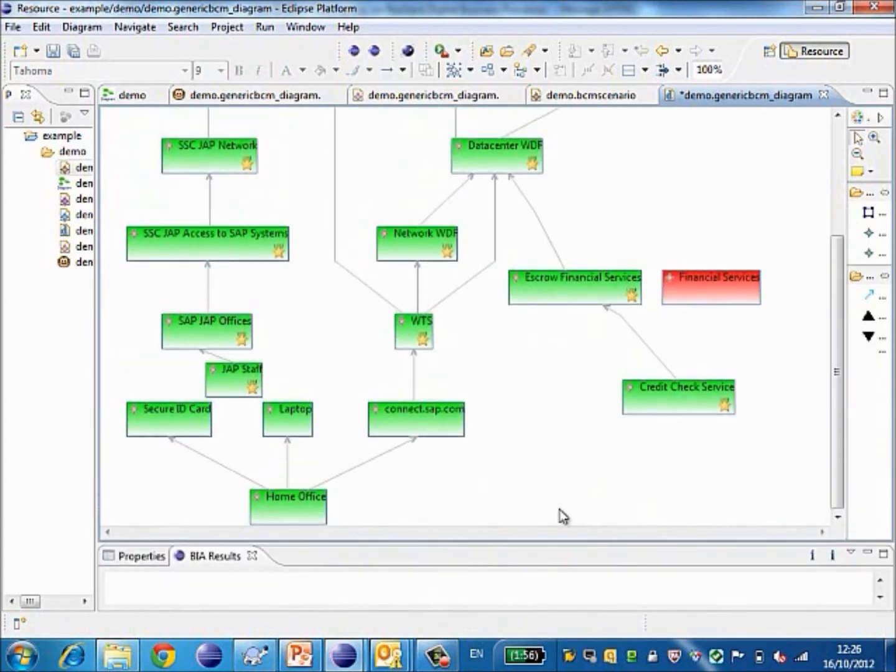
mouse_move(559, 509)
mouse_move(702, 303)
mouse_move(685, 404)
mouse_move(536, 288)
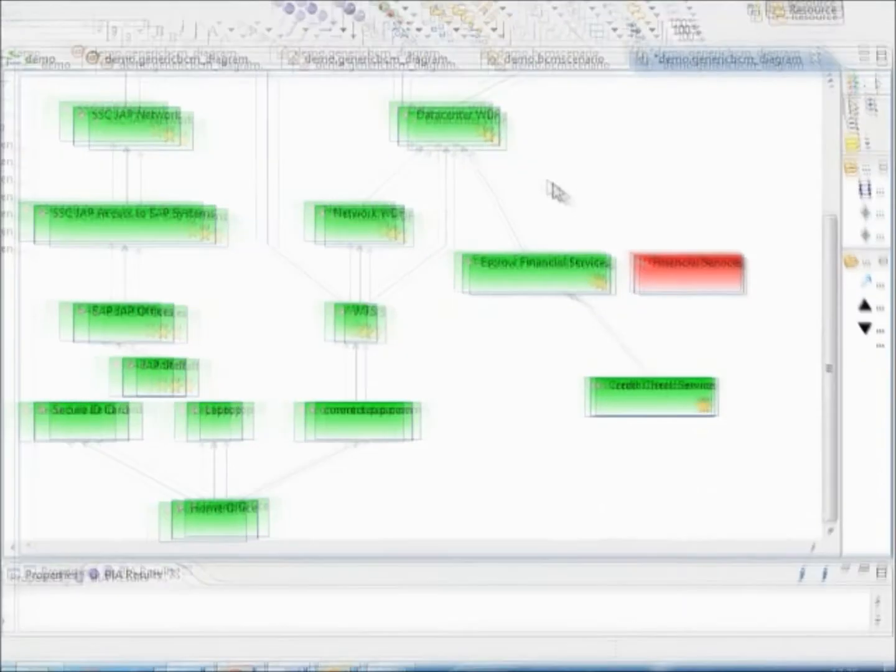
Save the modified generic BCM diagram, overwriting the changes on the file system
mouse_move(589, 207)
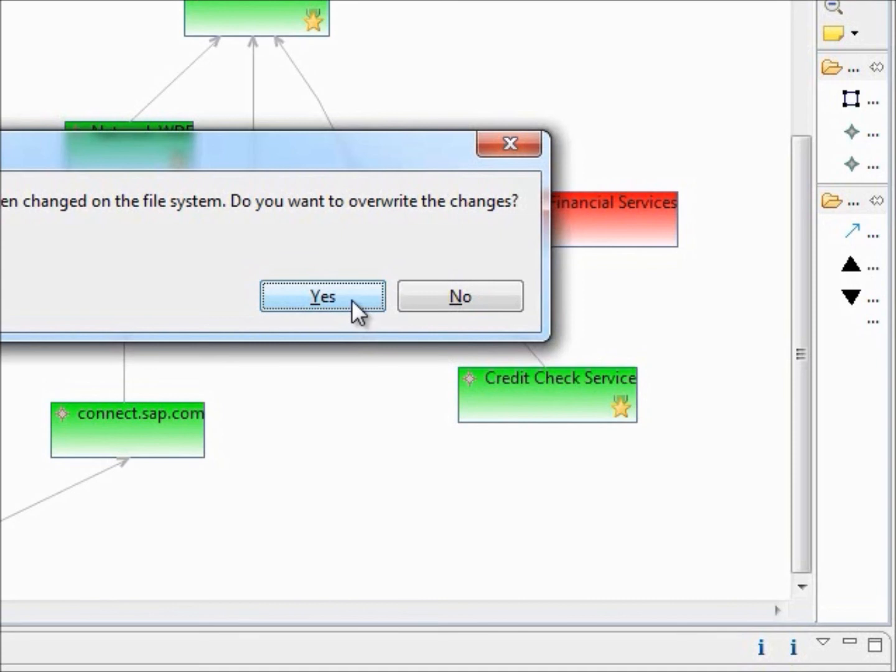
click(440, 297)
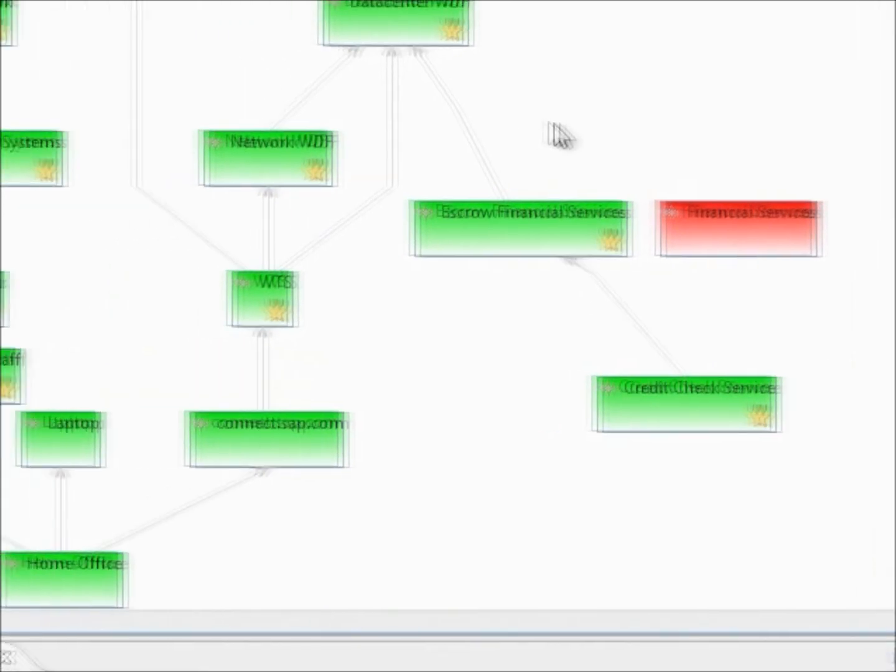
click(512, 298)
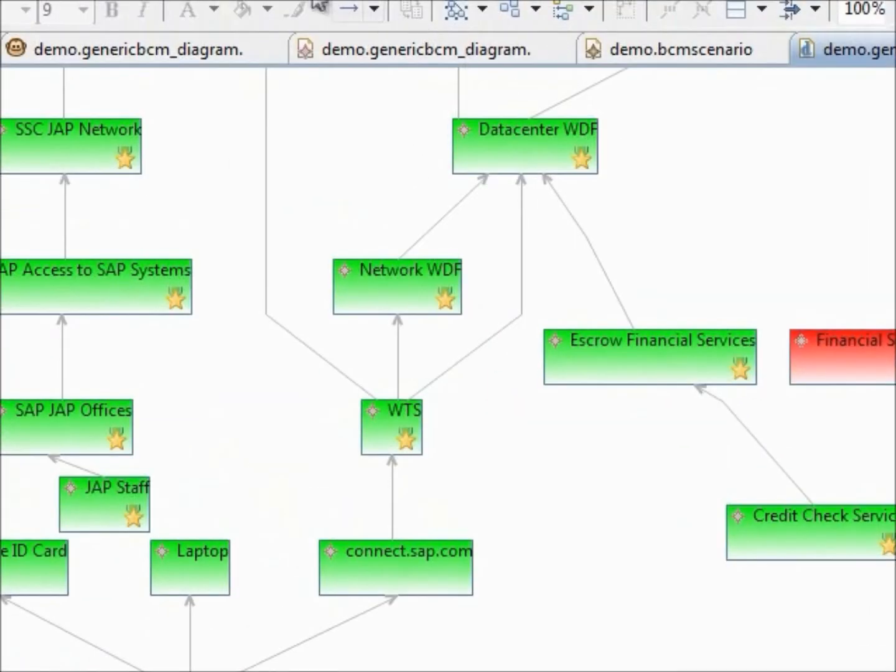
Rerun the business continuity analysis with the simulation stop set to 2012/12/17 12PM and load the file changes
click(314, 4)
click(353, 291)
text(12/12/17 12PM)
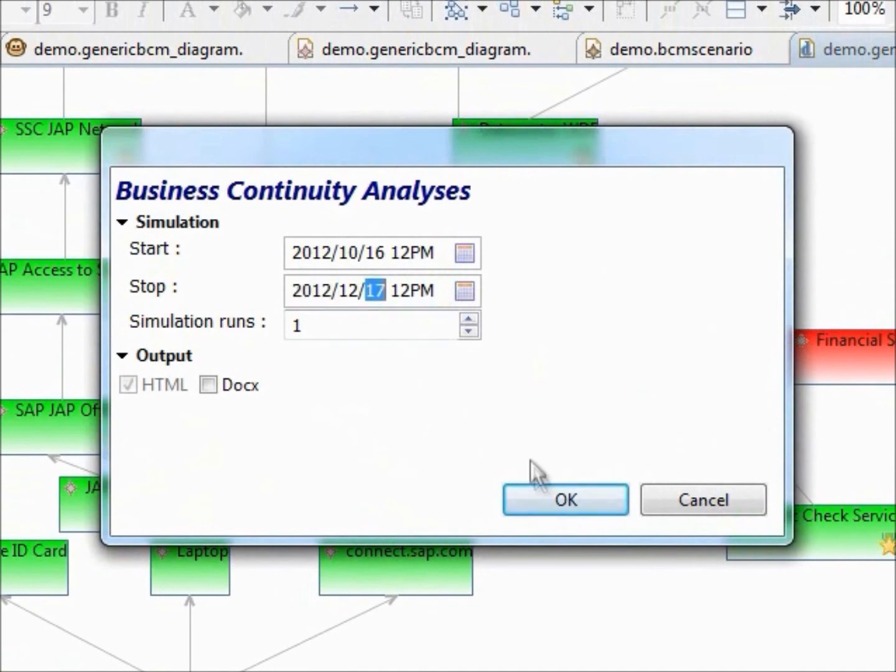
click(542, 507)
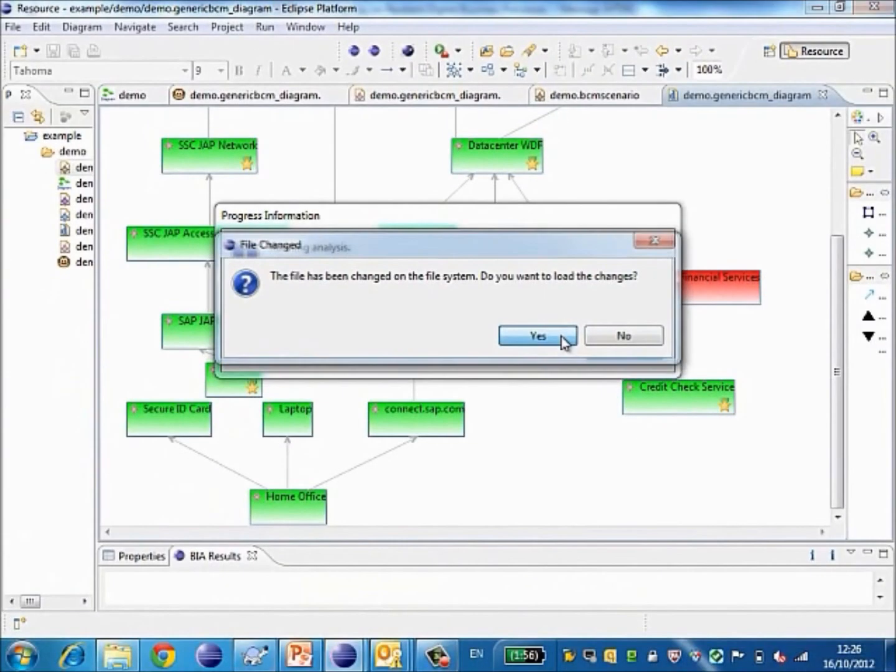
click(568, 359)
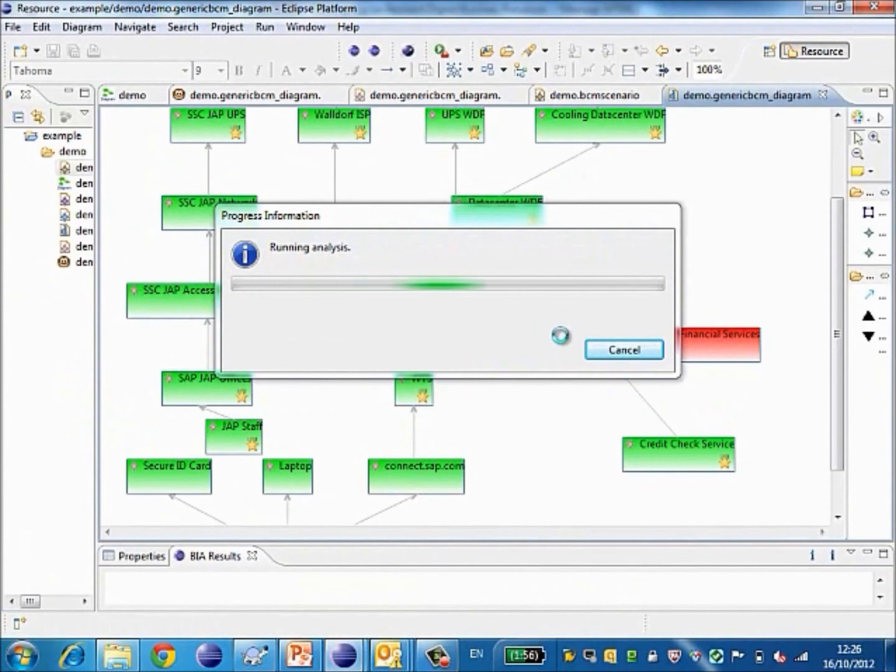
View the new analysis reports for Escrow Financial Services and Credit Check Service, enlarging the report area
click(569, 348)
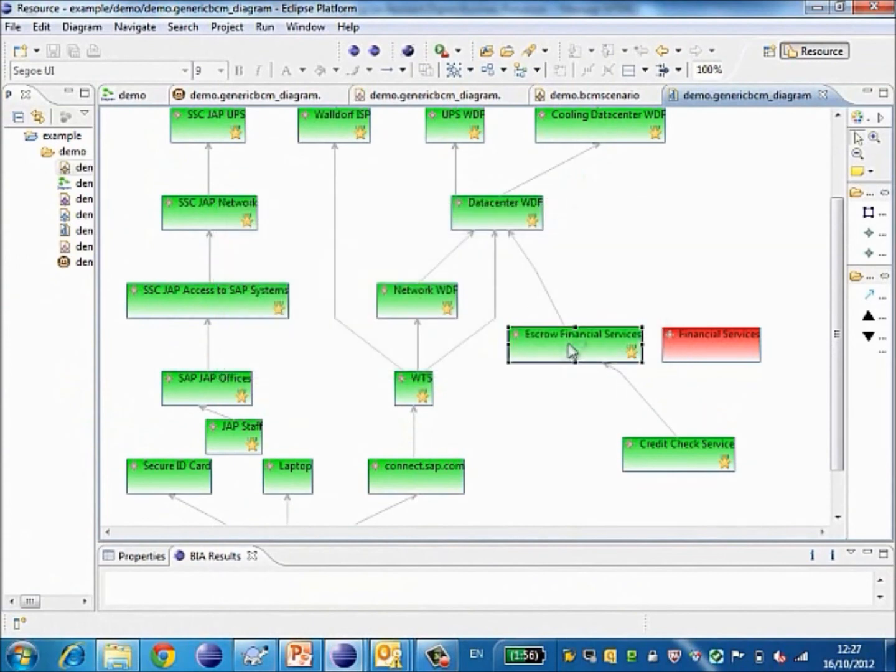
drag(398, 542, 401, 289)
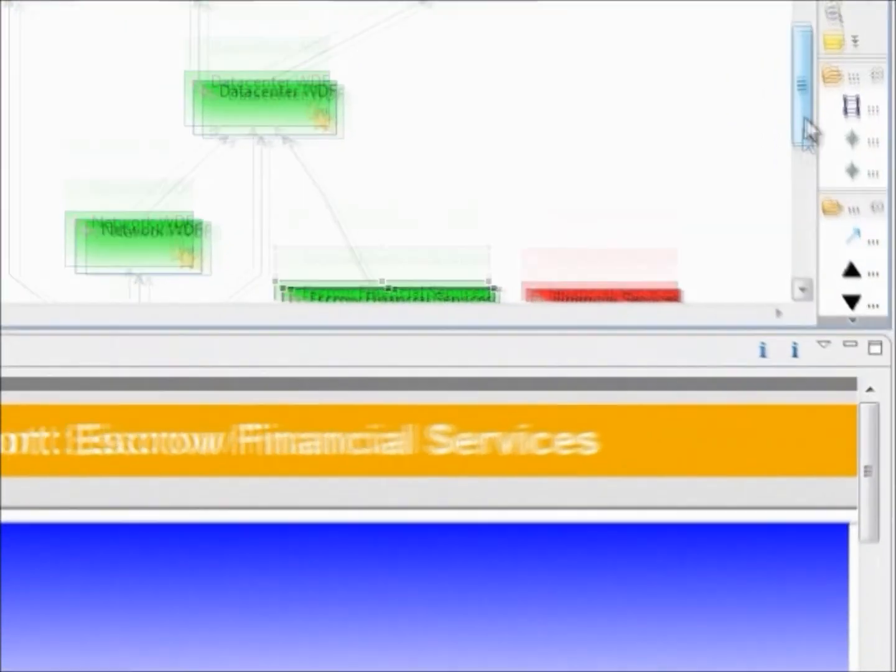
drag(824, 183, 822, 260)
click(636, 250)
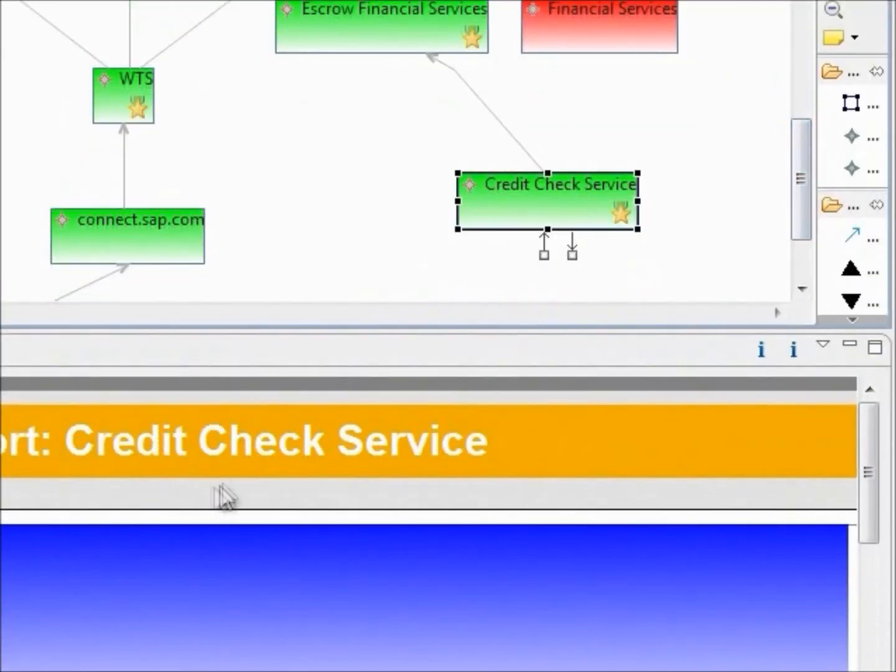
drag(296, 333, 297, 285)
Switch to the demo process and view the new analysis report for Collect Deposit
mouse_move(604, 61)
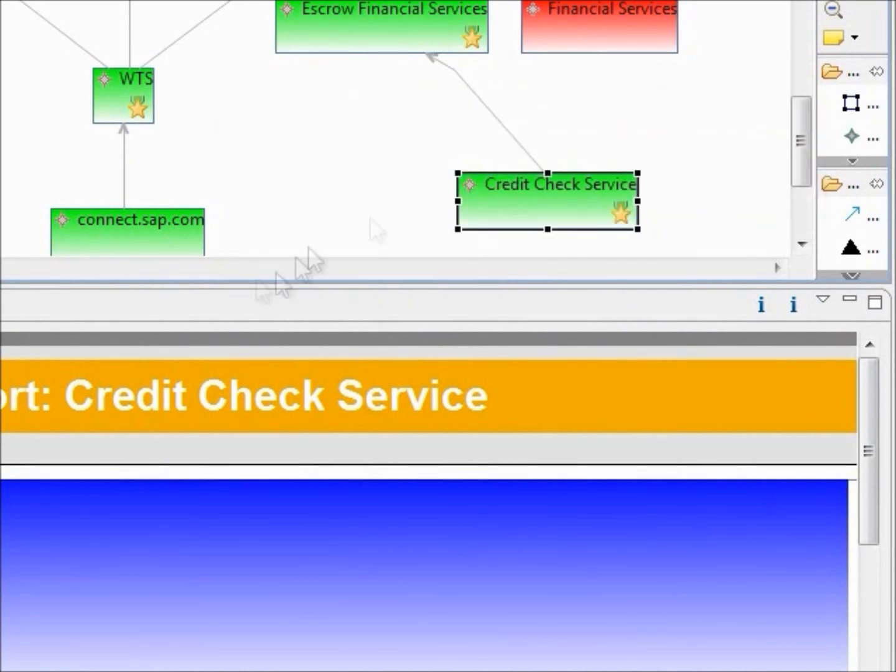
drag(798, 185, 803, 106)
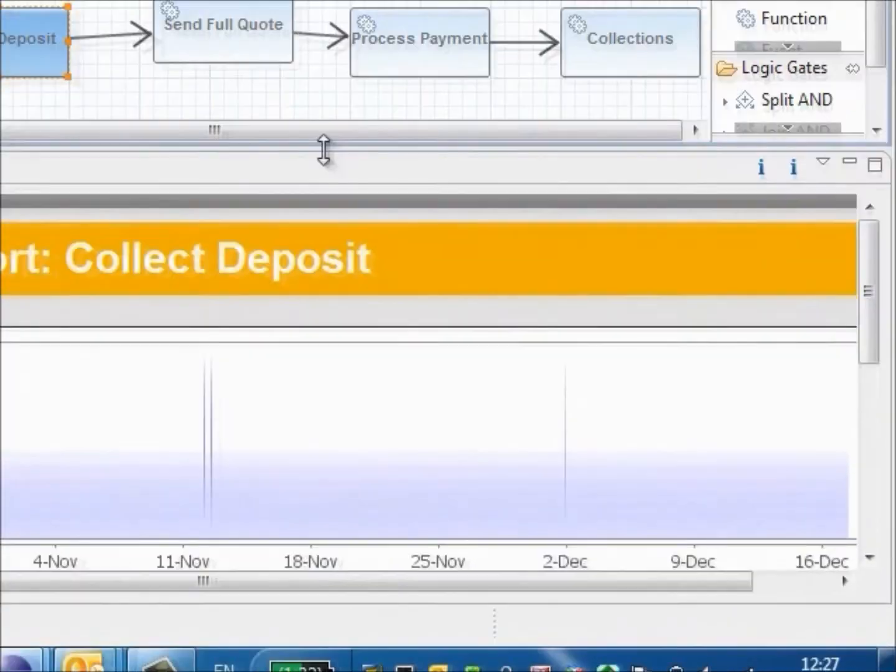
drag(540, 328, 539, 360)
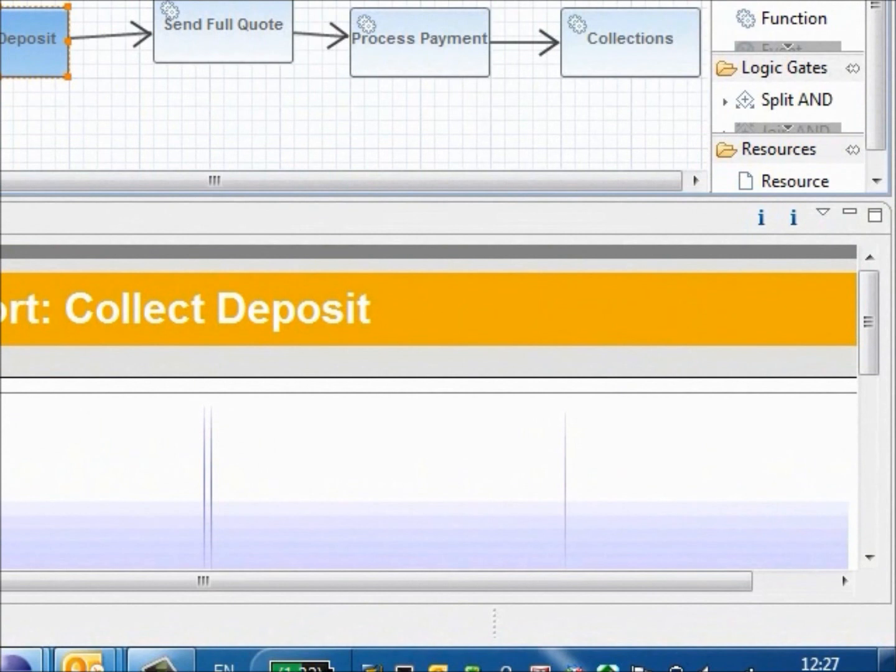